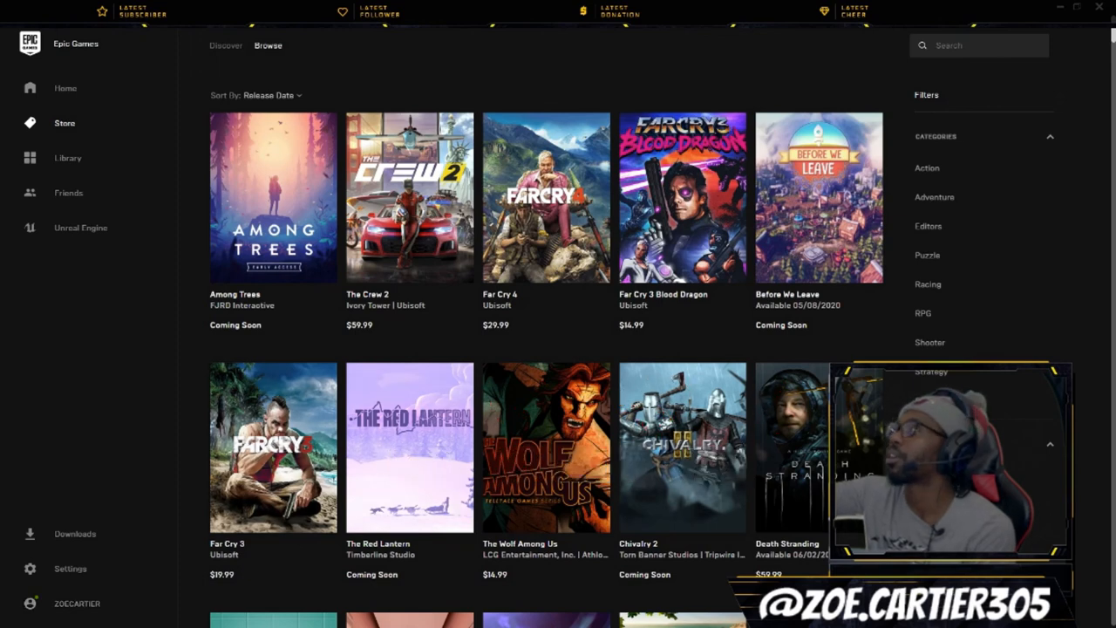
scroll(544, 349, down, 2)
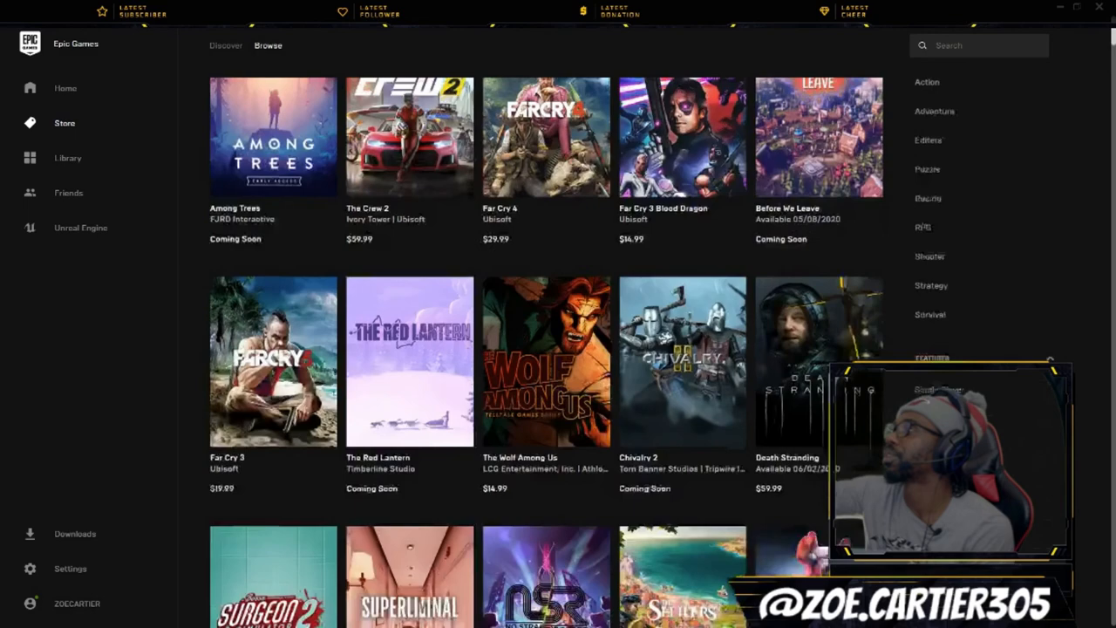
scroll(544, 349, down, 3)
scroll(545, 349, down, 1)
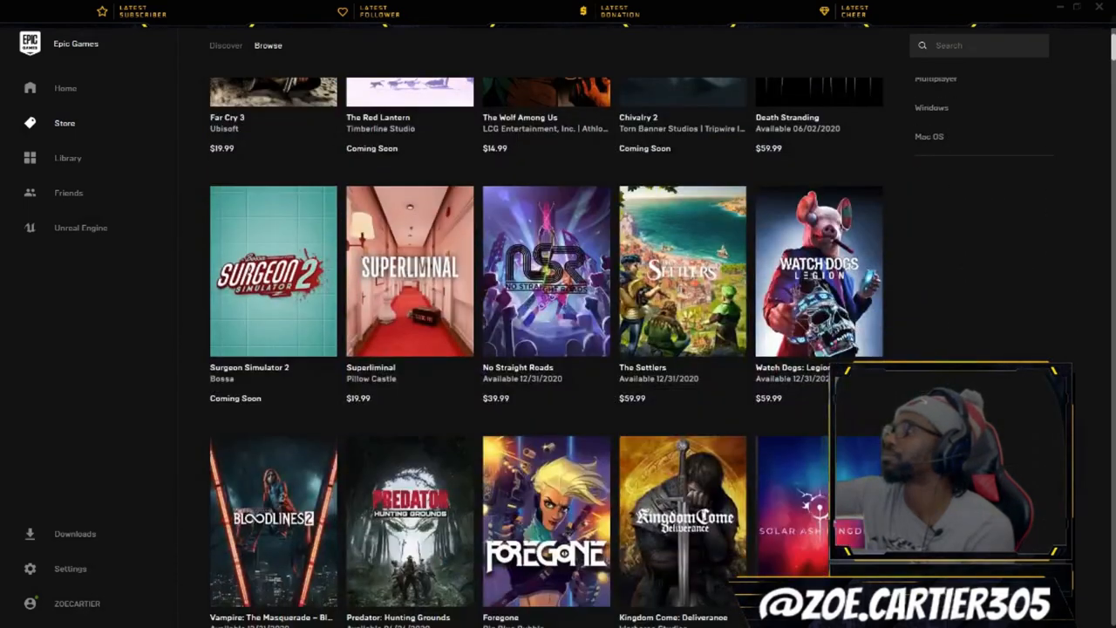
scroll(545, 349, down, 2)
scroll(544, 348, down, 3)
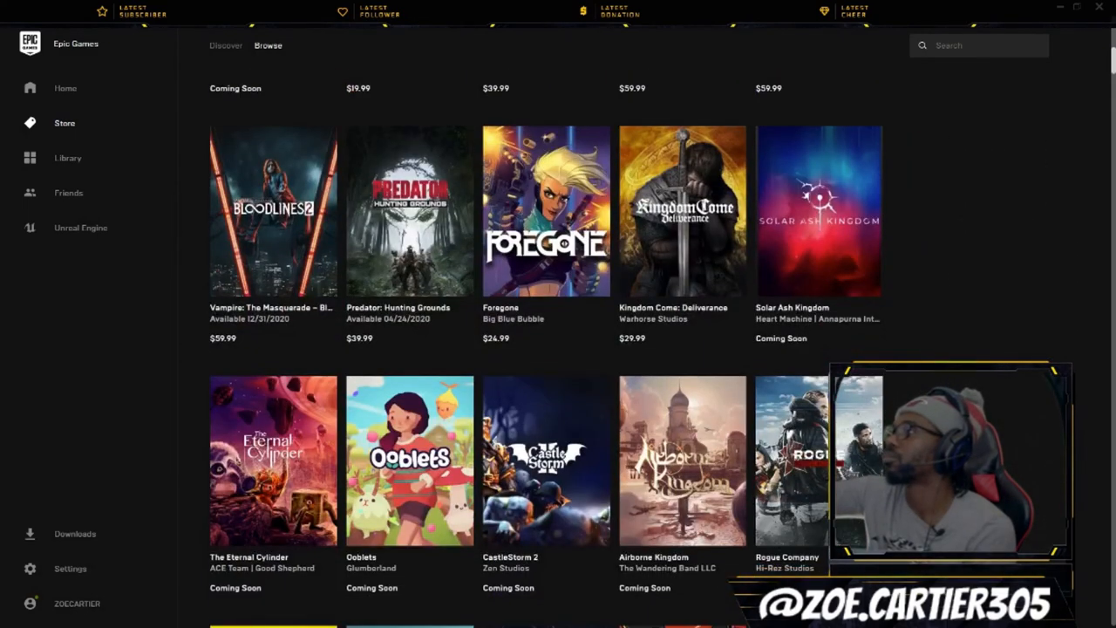
scroll(544, 348, down, 1)
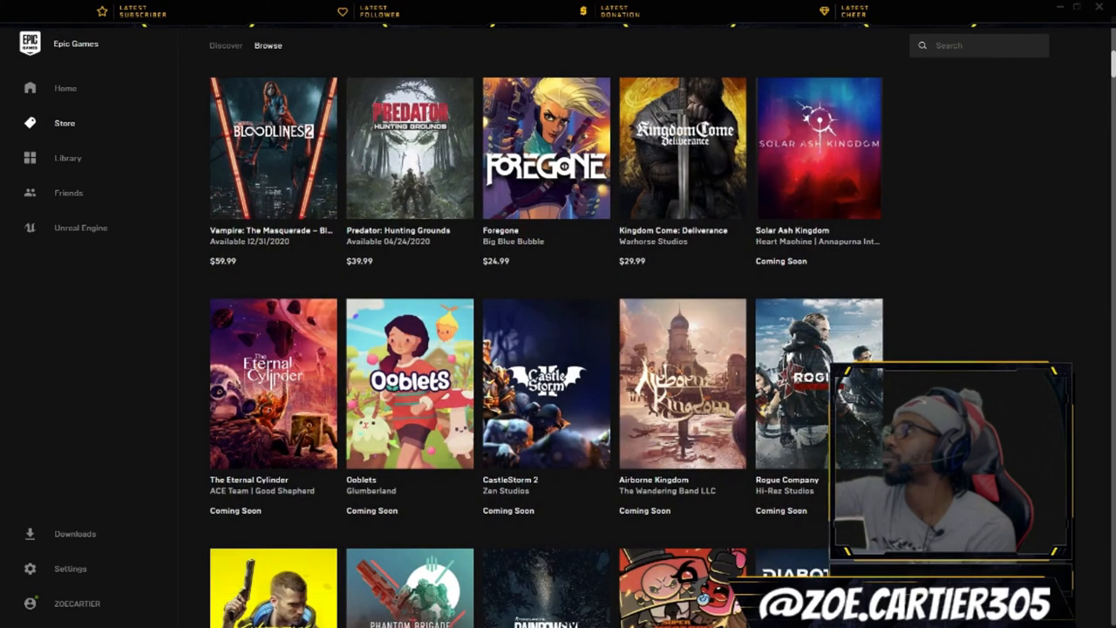
scroll(545, 349, down, 2)
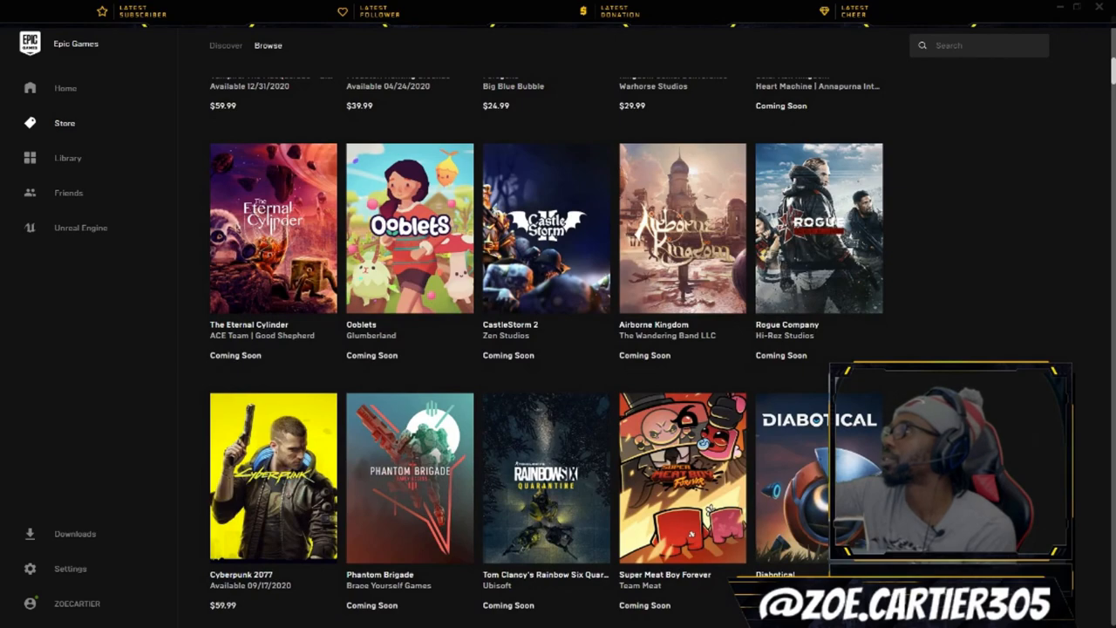
scroll(545, 349, down, 3)
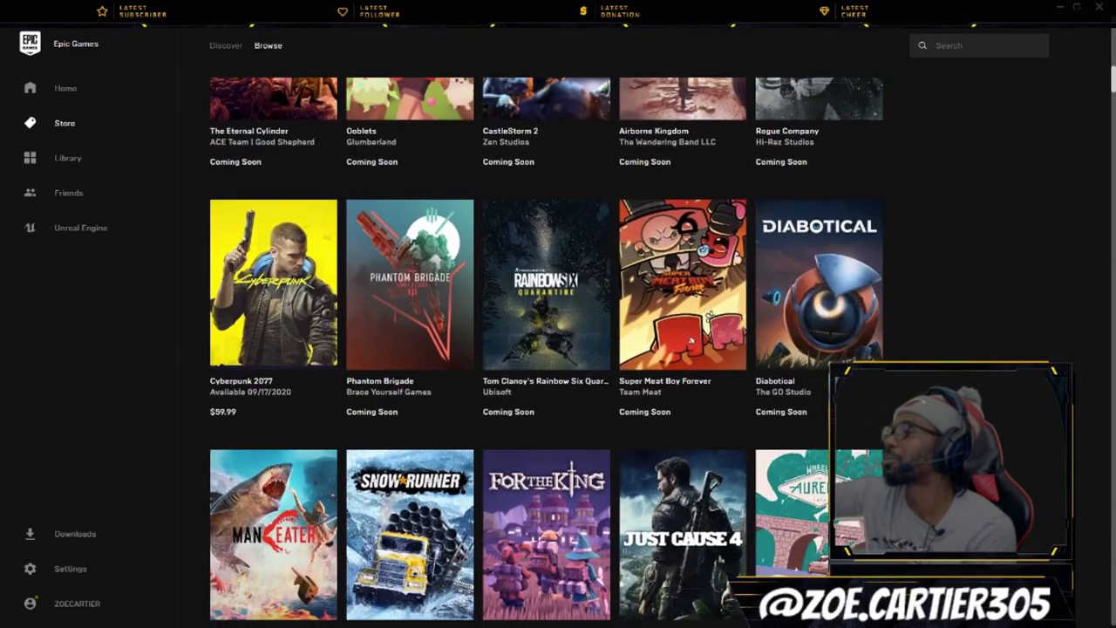
Go to the Cyberpunk 2077 store page and let its trailer start in the media carousel
click(692, 340)
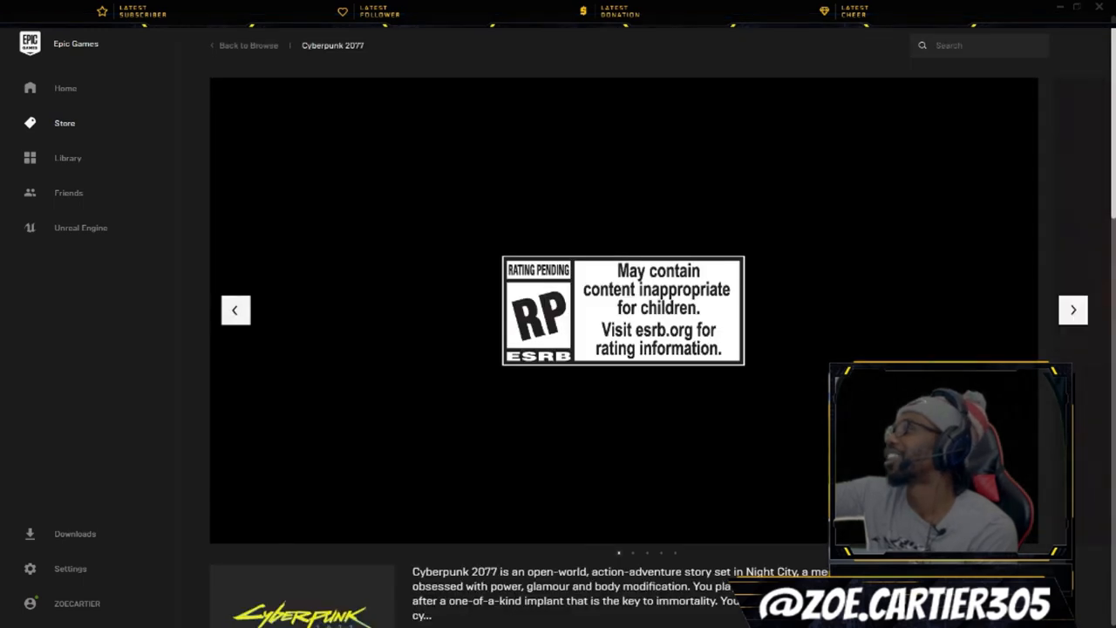
scroll(623, 349, down, 2)
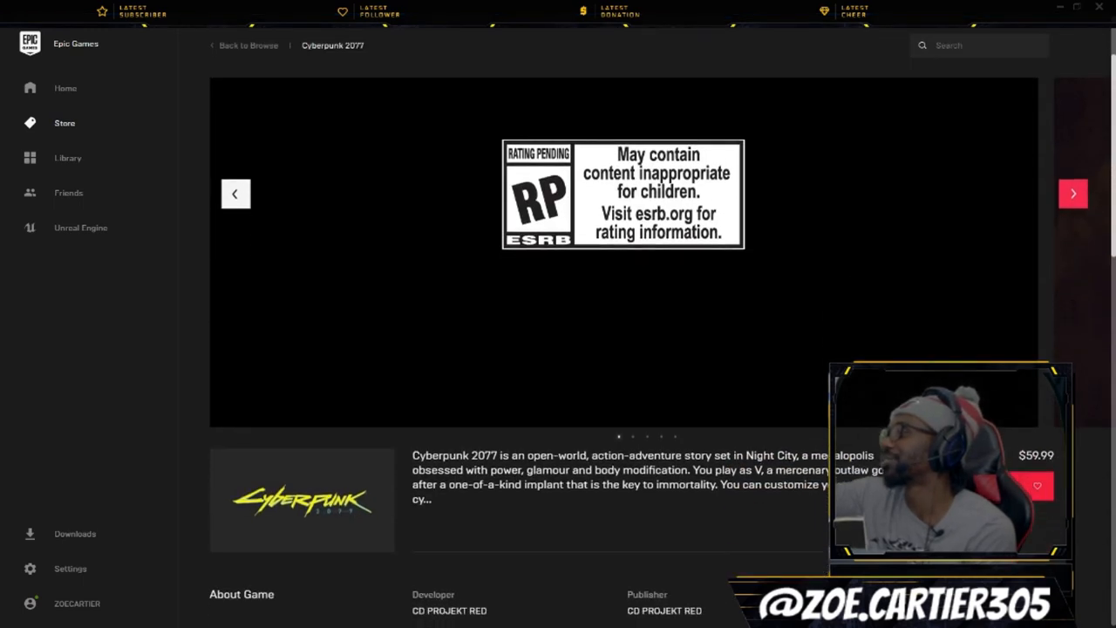
scroll(623, 348, up, 2)
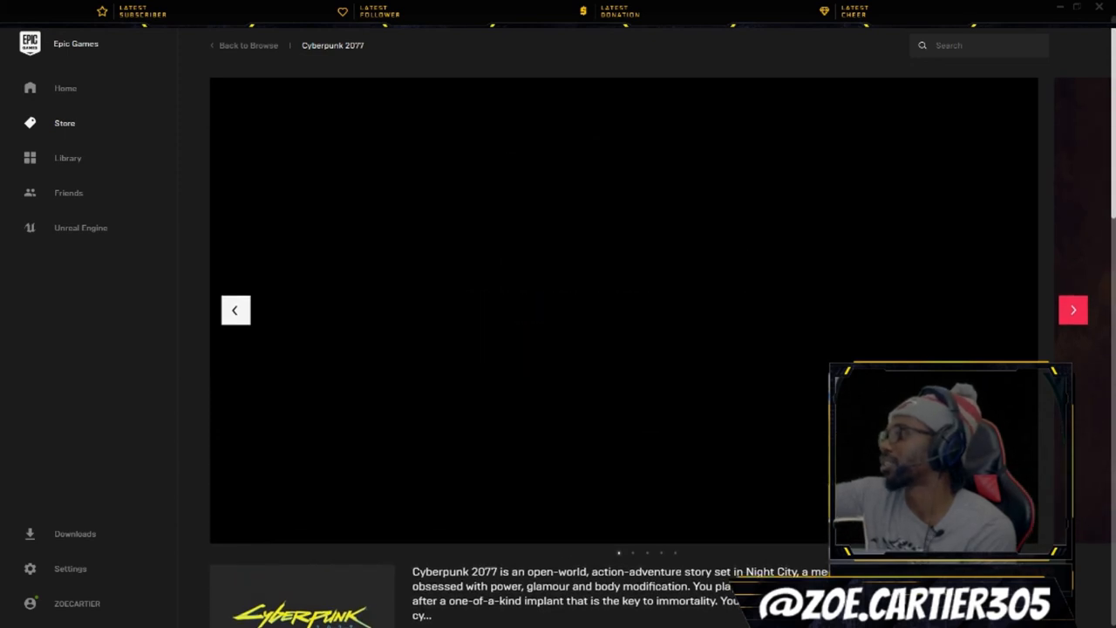
scroll(623, 349, down, 1)
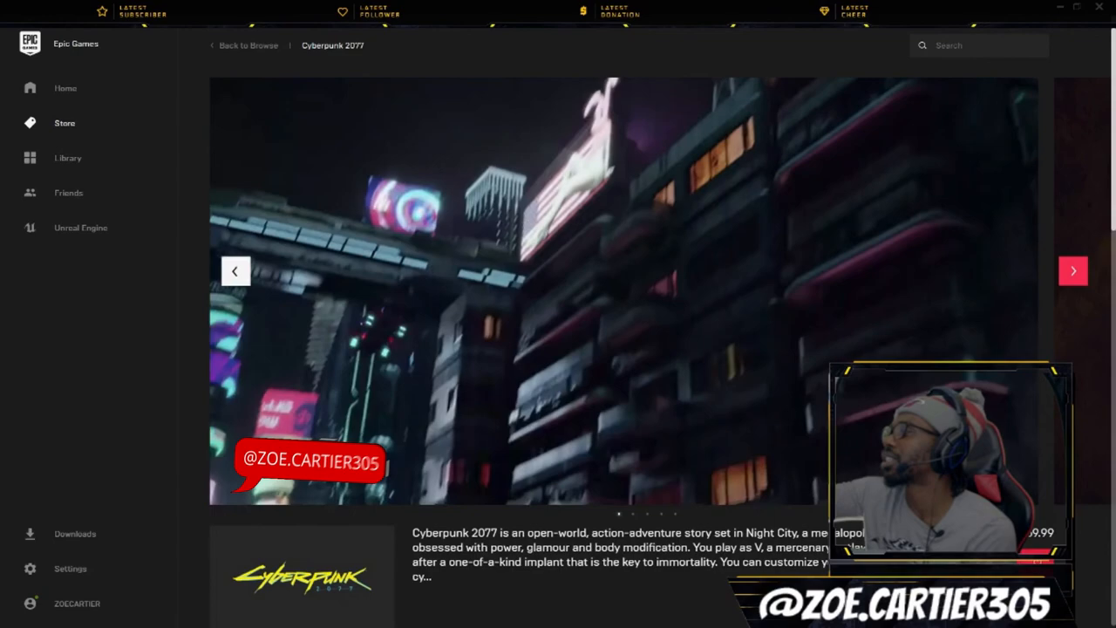
scroll(385, 416, up, 1)
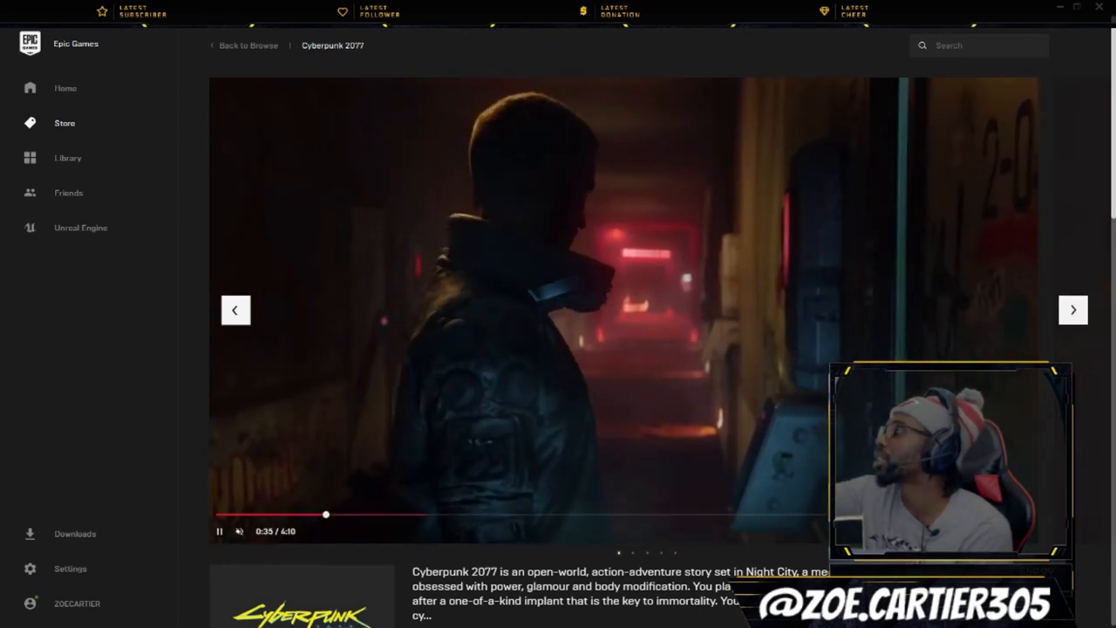
scroll(558, 348, down, 1)
scroll(558, 348, up, 1)
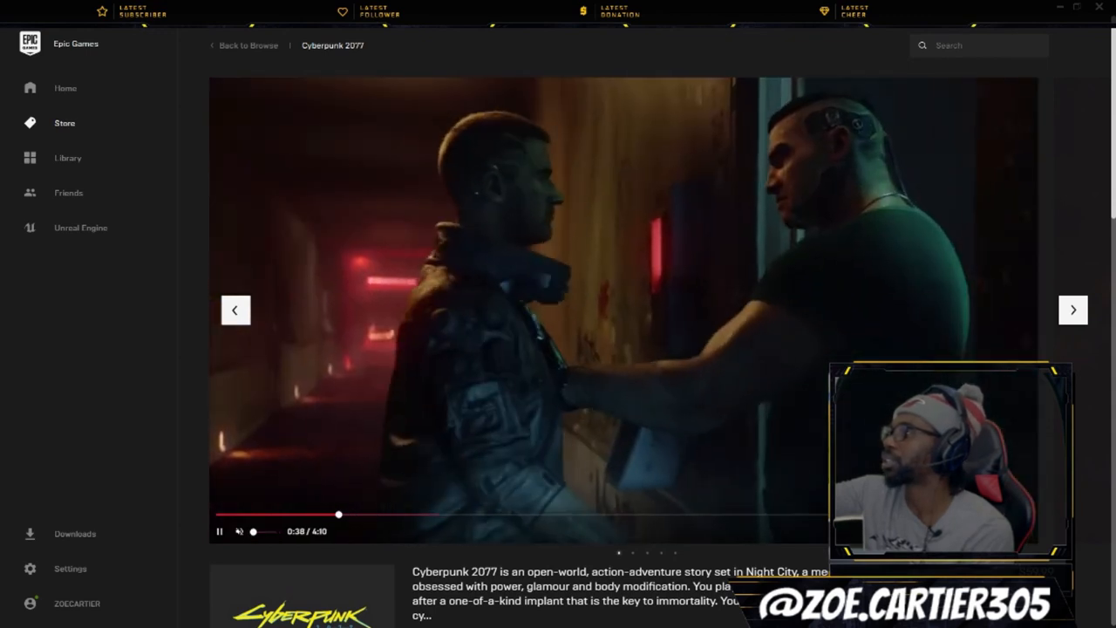
Unmute the trailer and let it run to the 09.17 2020 release-date card
click(239, 530)
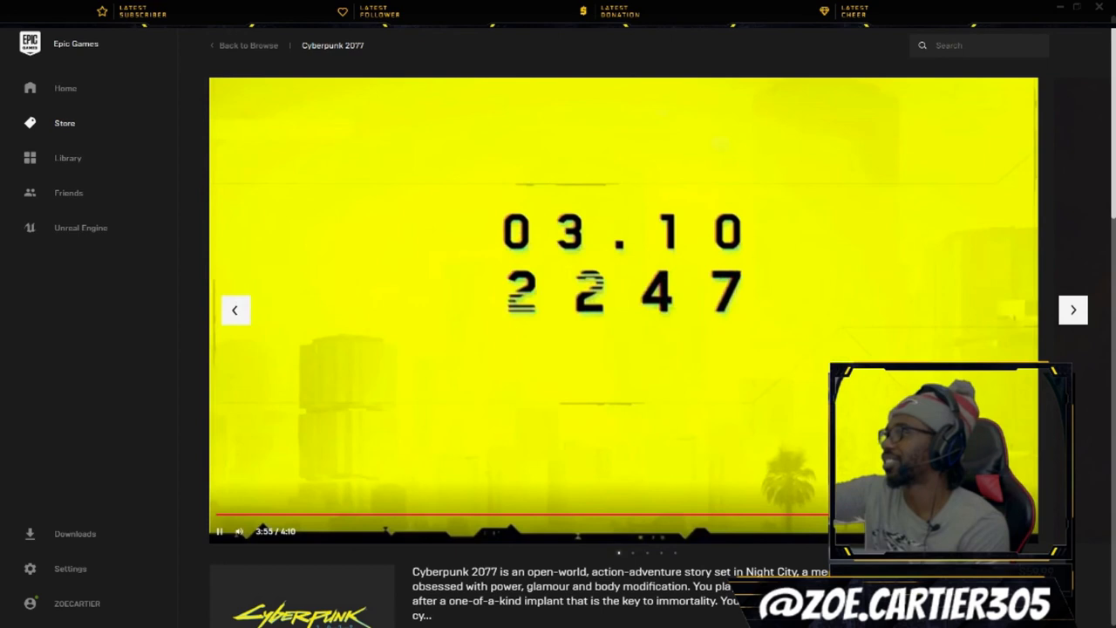
Pause the trailer with Space before returning to the Browse catalog
key(space)
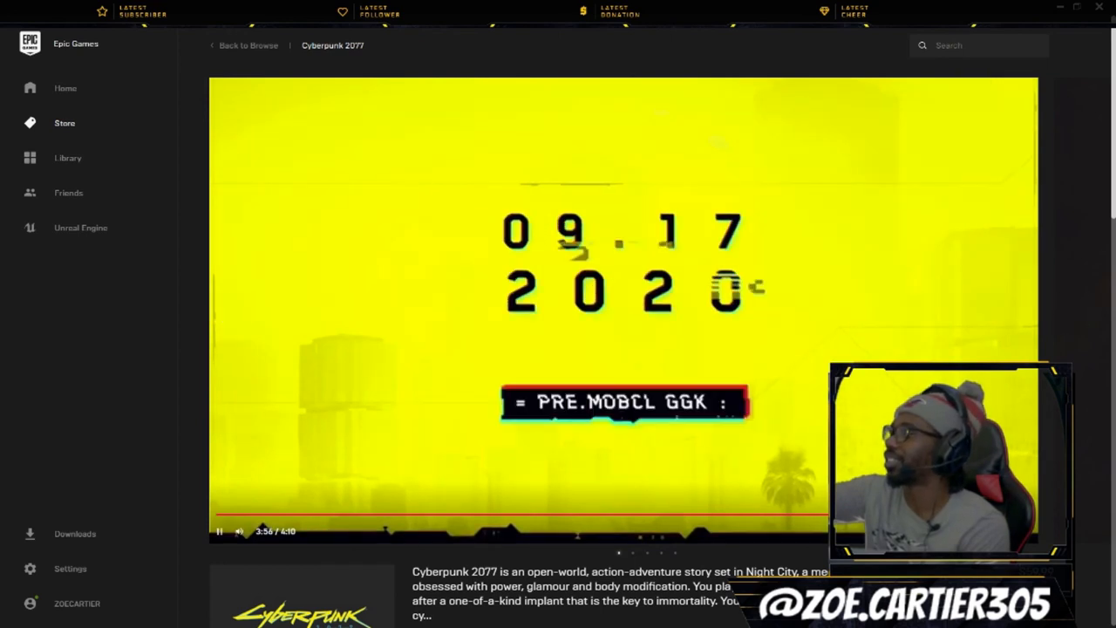
scroll(623, 349, down, 2)
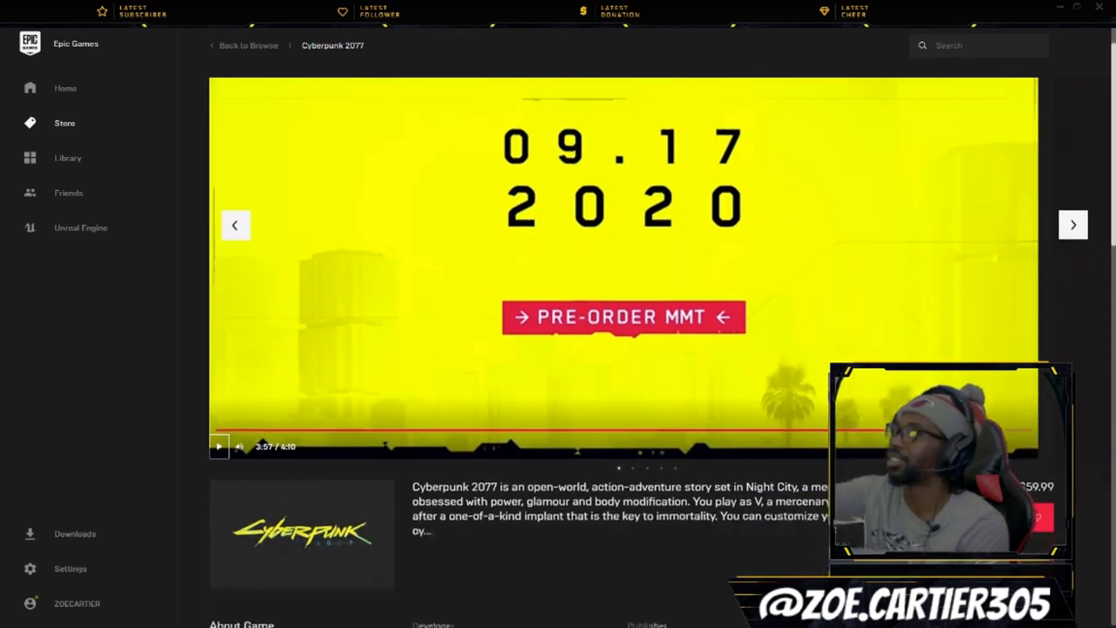
scroll(623, 261, up, 2)
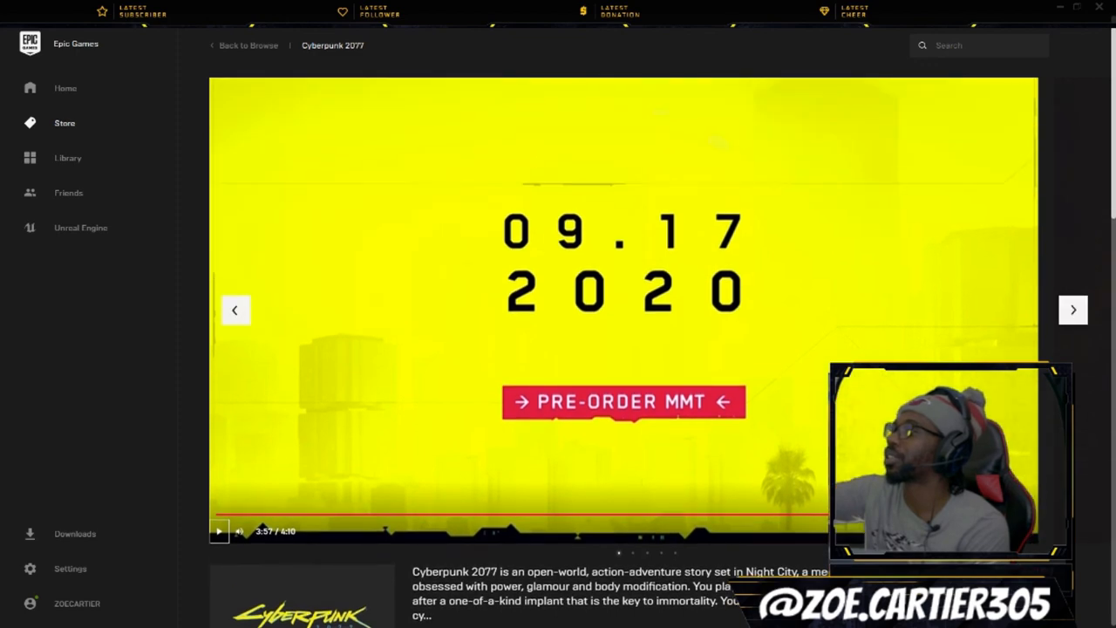
scroll(623, 262, down, 3)
scroll(623, 262, up, 2)
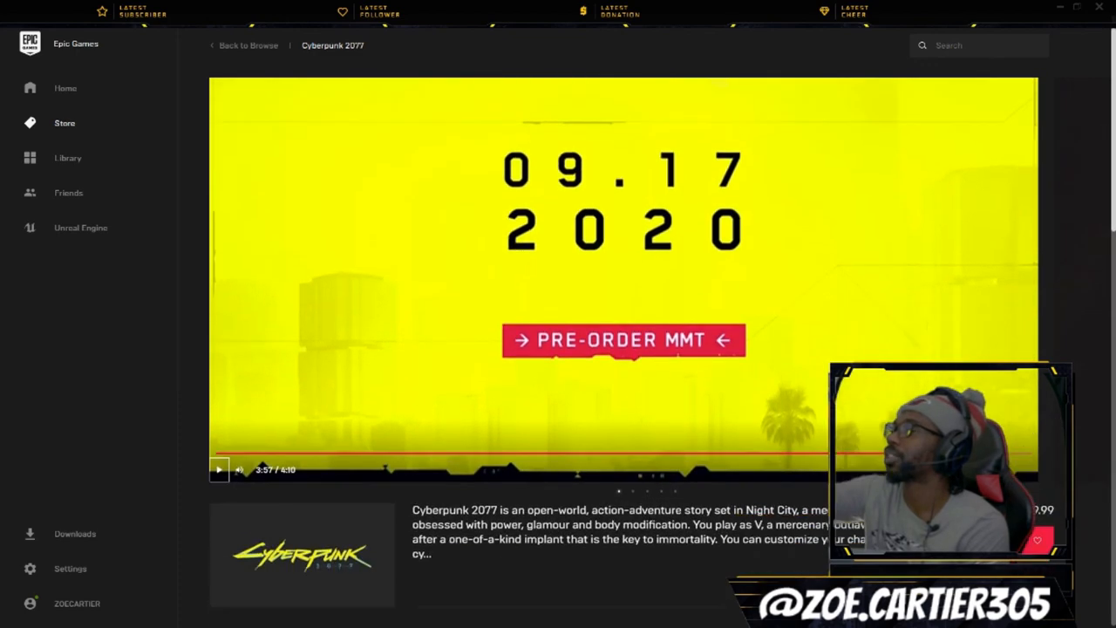
scroll(623, 262, down, 5)
scroll(624, 261, up, 4)
scroll(623, 261, down, 3)
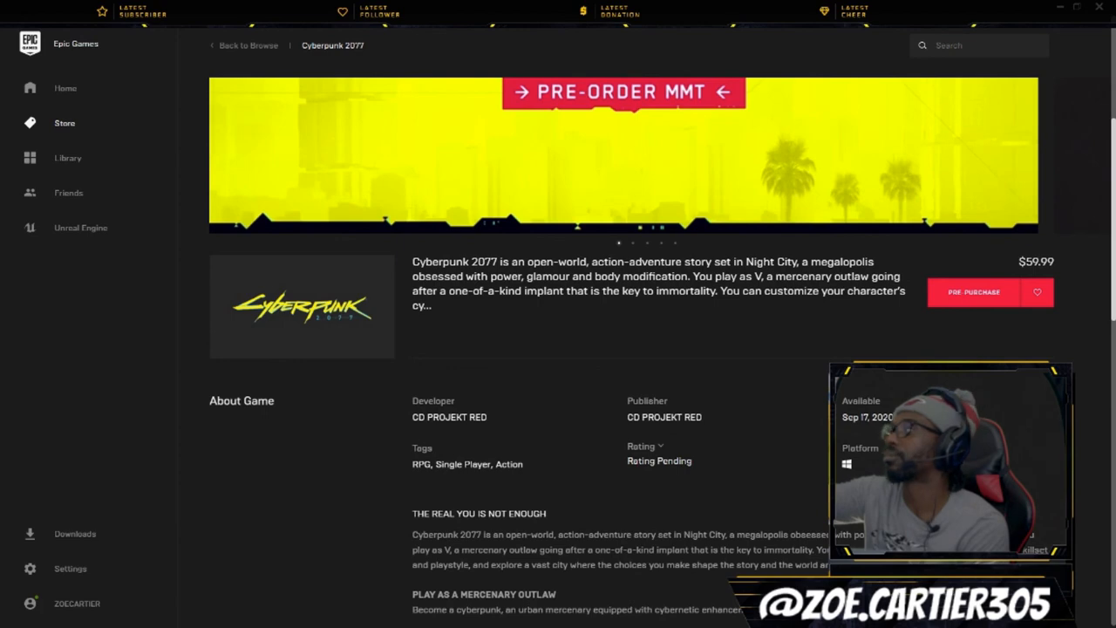
scroll(623, 261, up, 4)
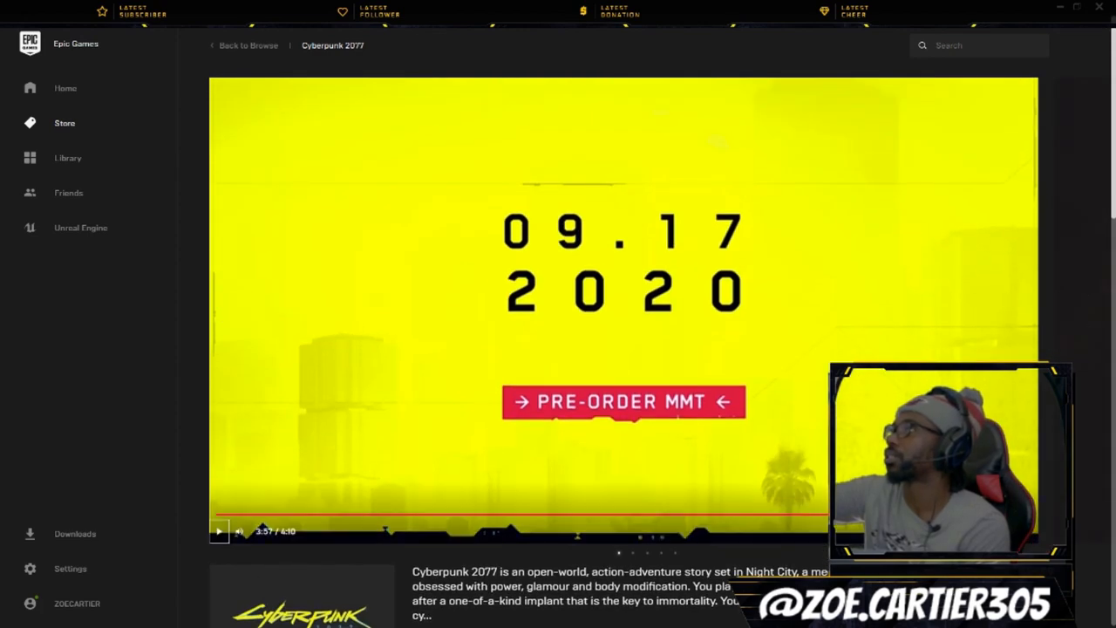
key(alt+Left)
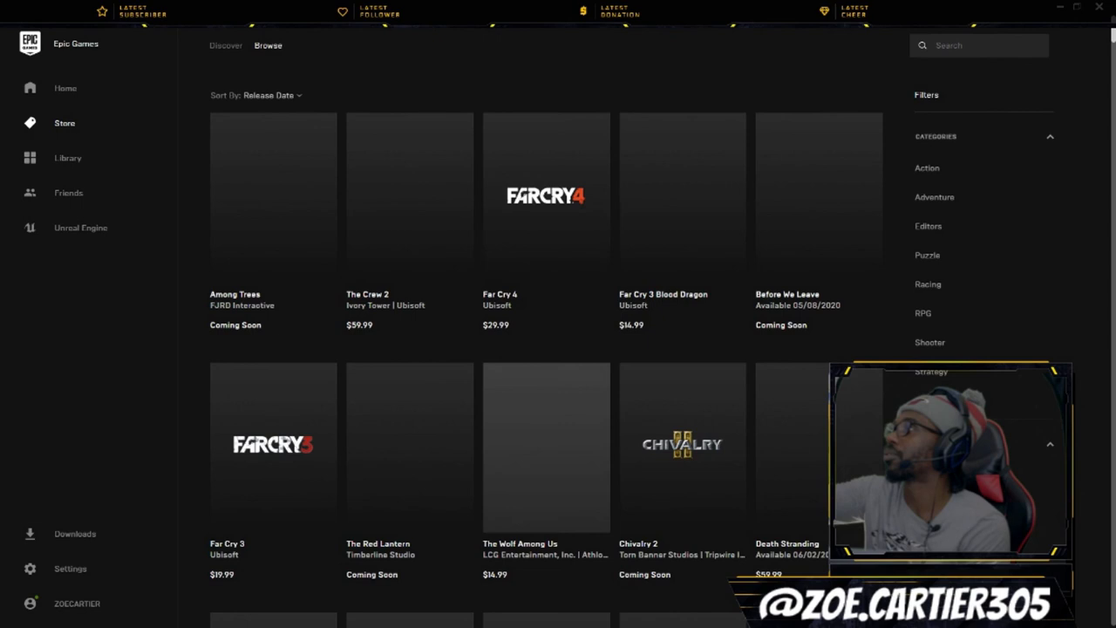
scroll(410, 392, down, 2)
scroll(409, 392, down, 2)
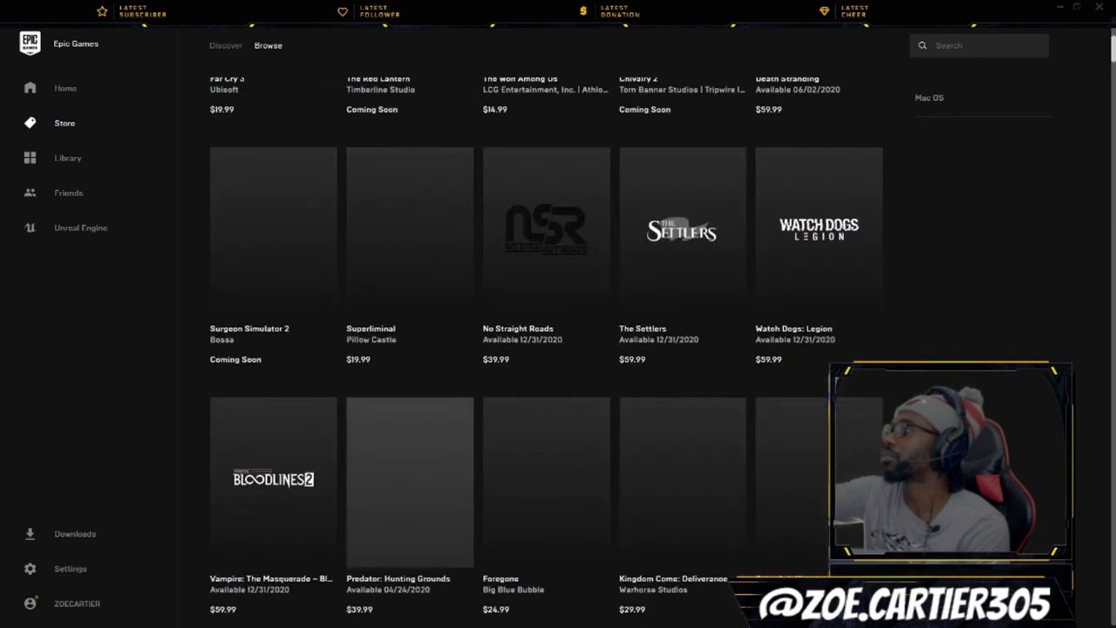
scroll(410, 392, down, 2)
scroll(409, 392, down, 1)
scroll(546, 349, up, 2)
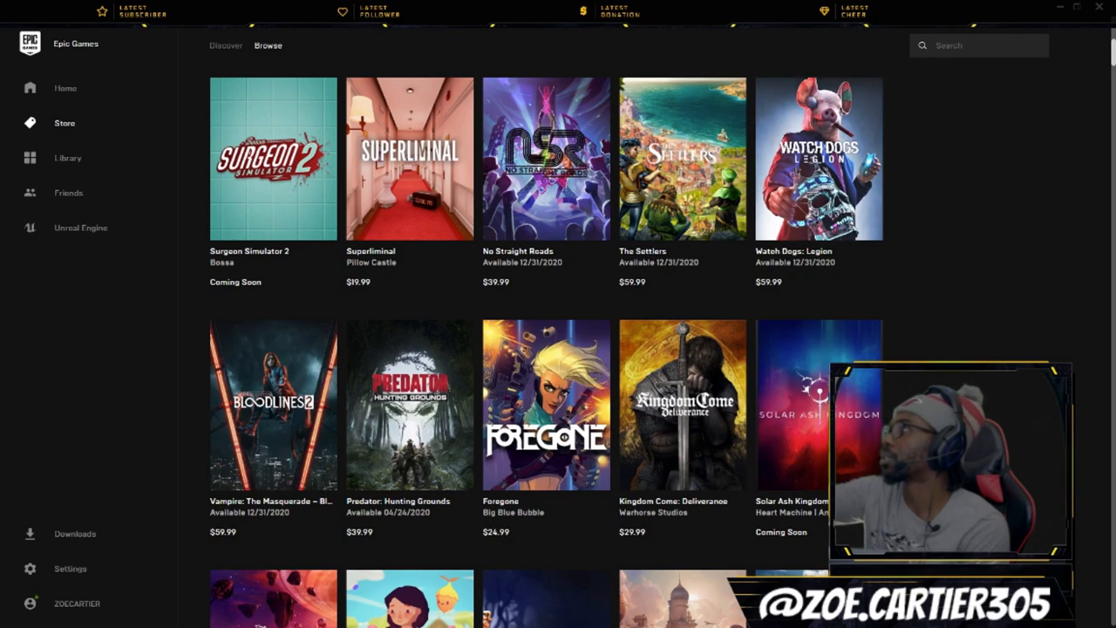
scroll(545, 349, down, 1)
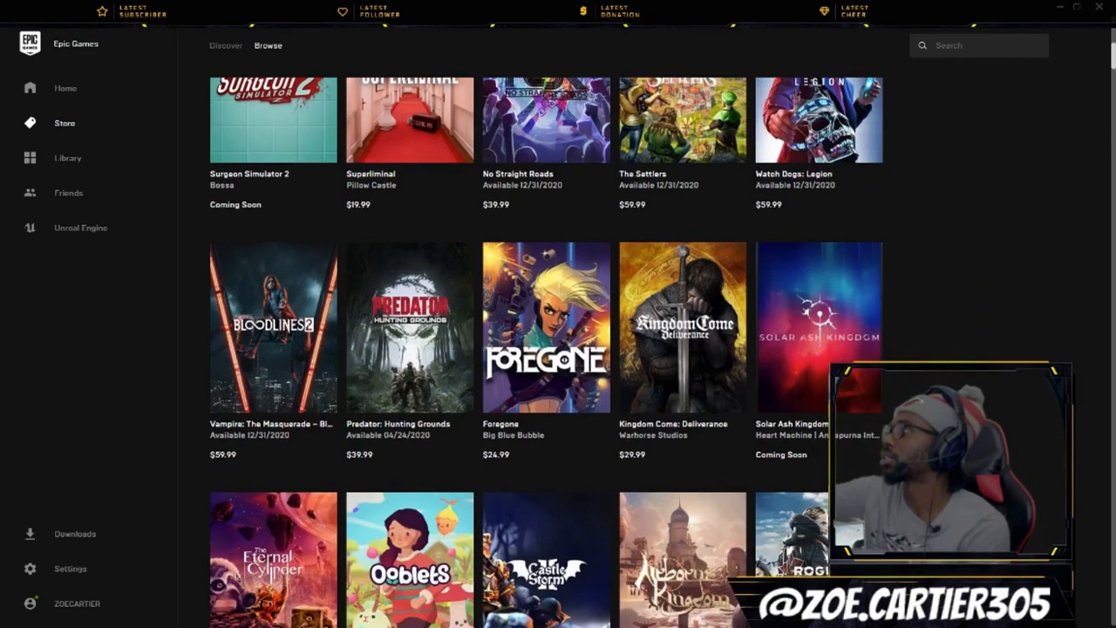
scroll(546, 349, down, 1)
scroll(546, 349, down, 1)
scroll(545, 349, down, 2)
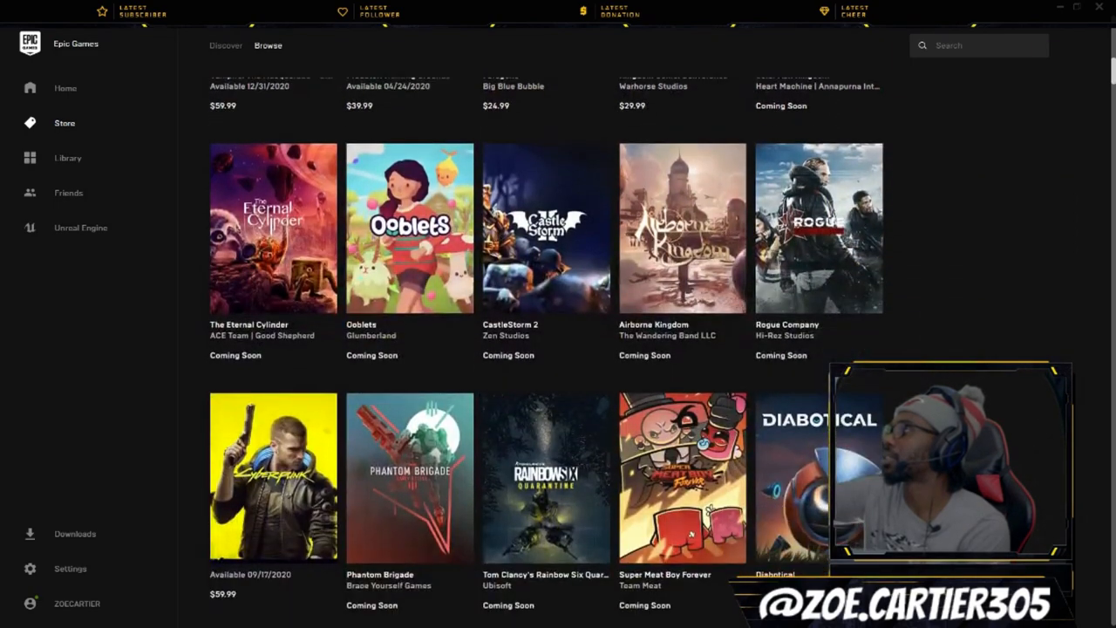
scroll(546, 349, down, 1)
scroll(546, 349, down, 3)
scroll(545, 349, down, 2)
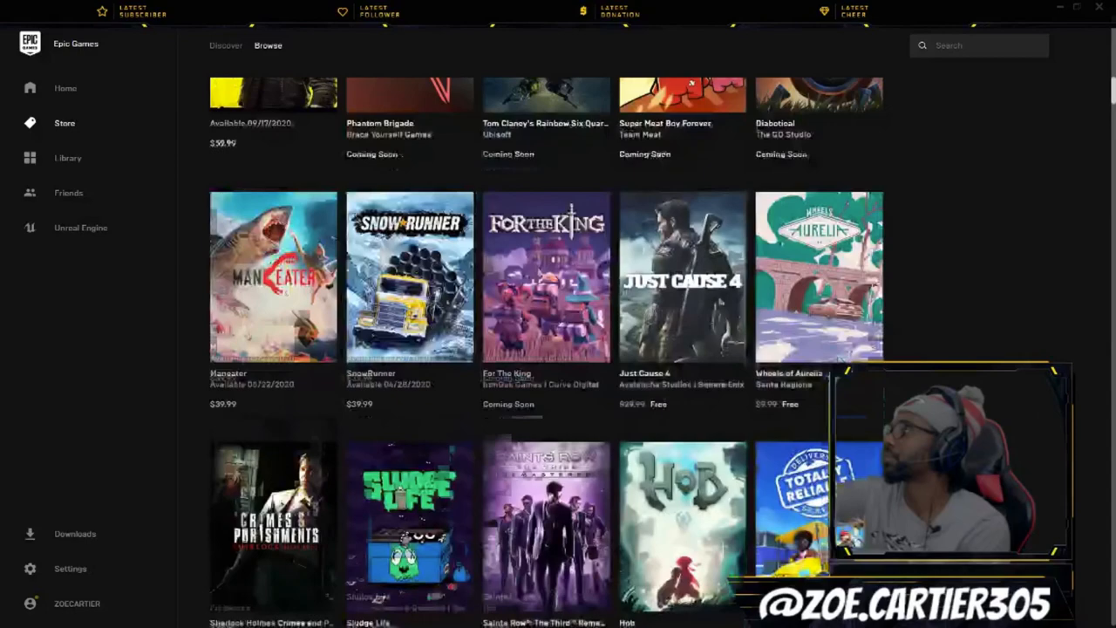
scroll(545, 349, down, 1)
scroll(546, 348, down, 1)
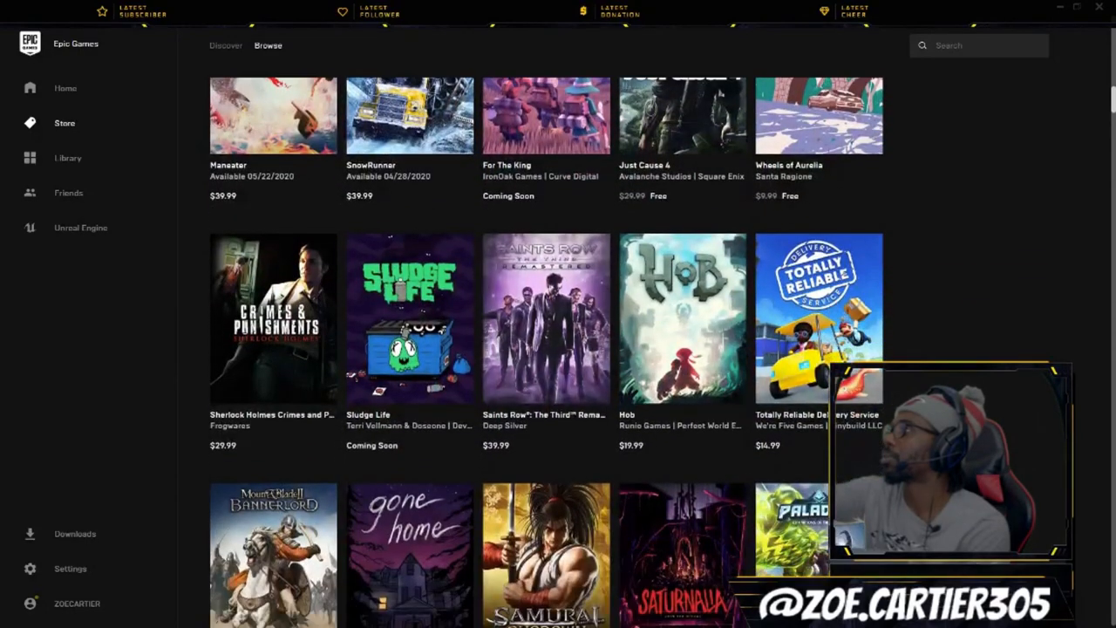
scroll(545, 349, up, 2)
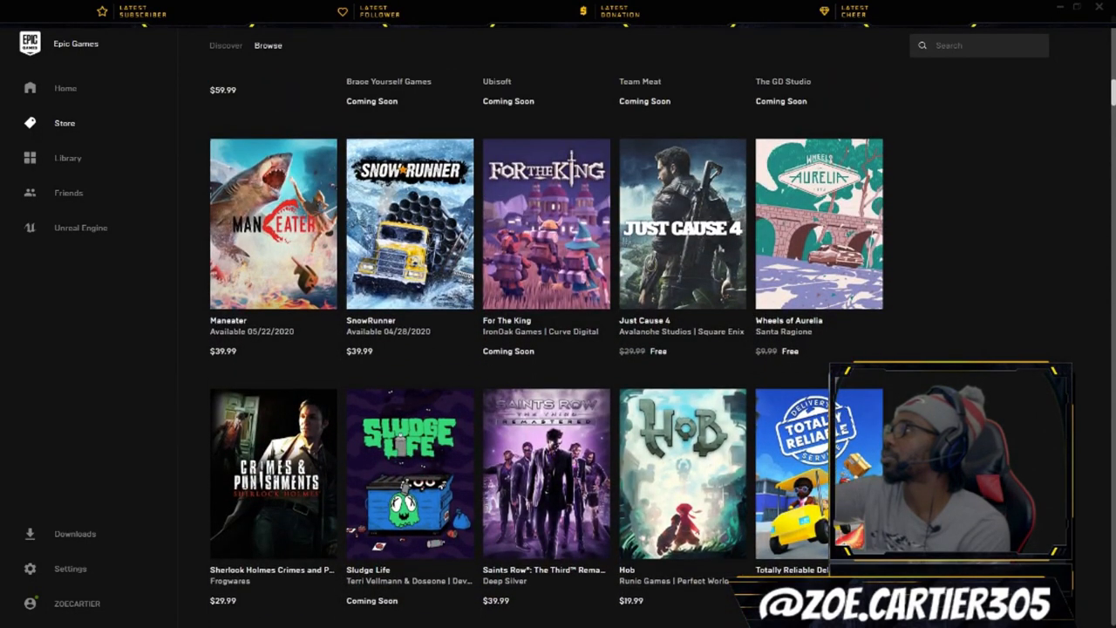
scroll(546, 349, down, 2)
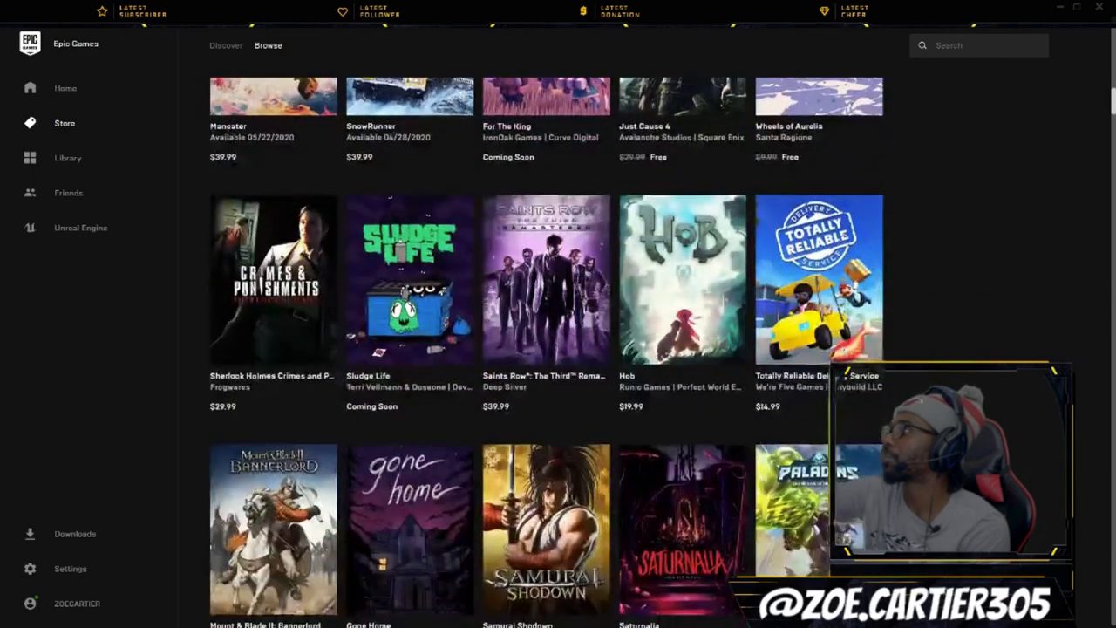
scroll(548, 352, down, 1)
scroll(545, 349, down, 2)
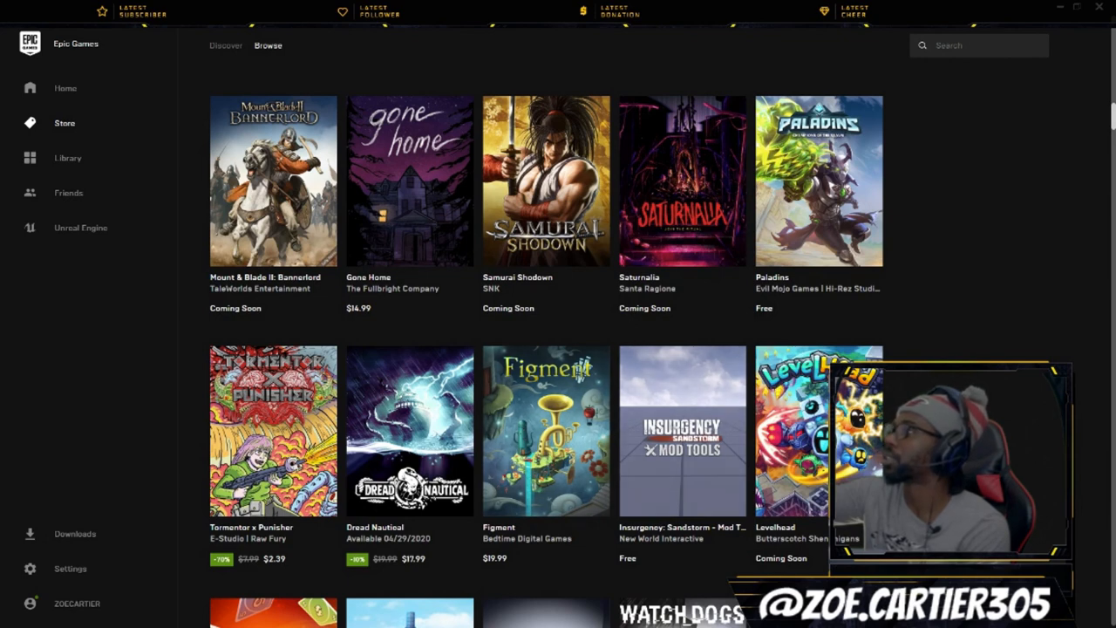
scroll(683, 392, down, 3)
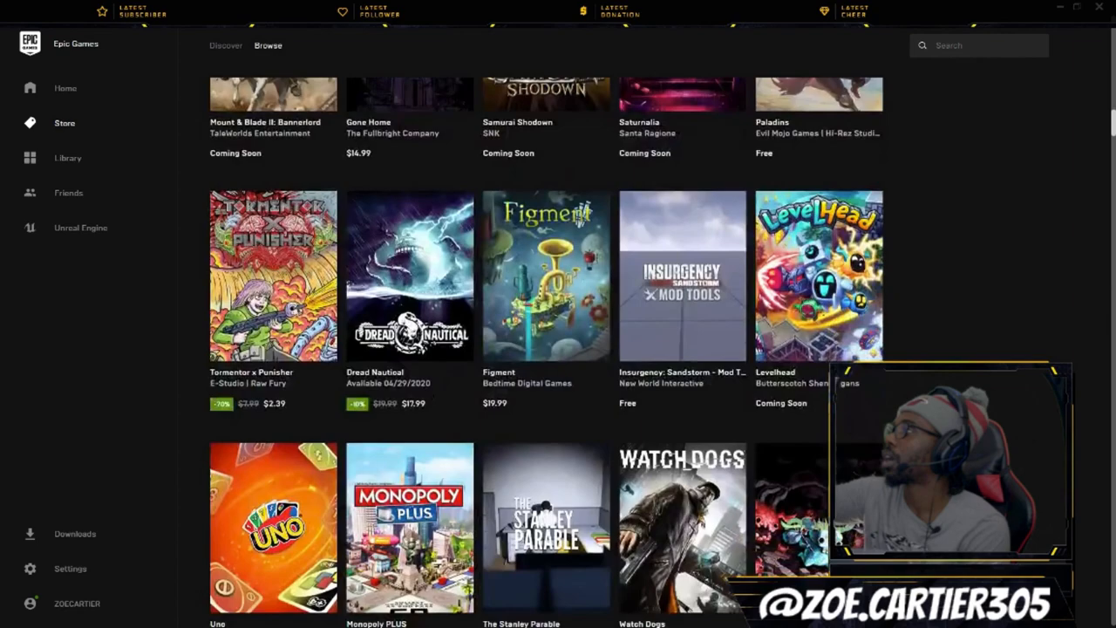
scroll(682, 392, down, 1)
scroll(683, 392, down, 1)
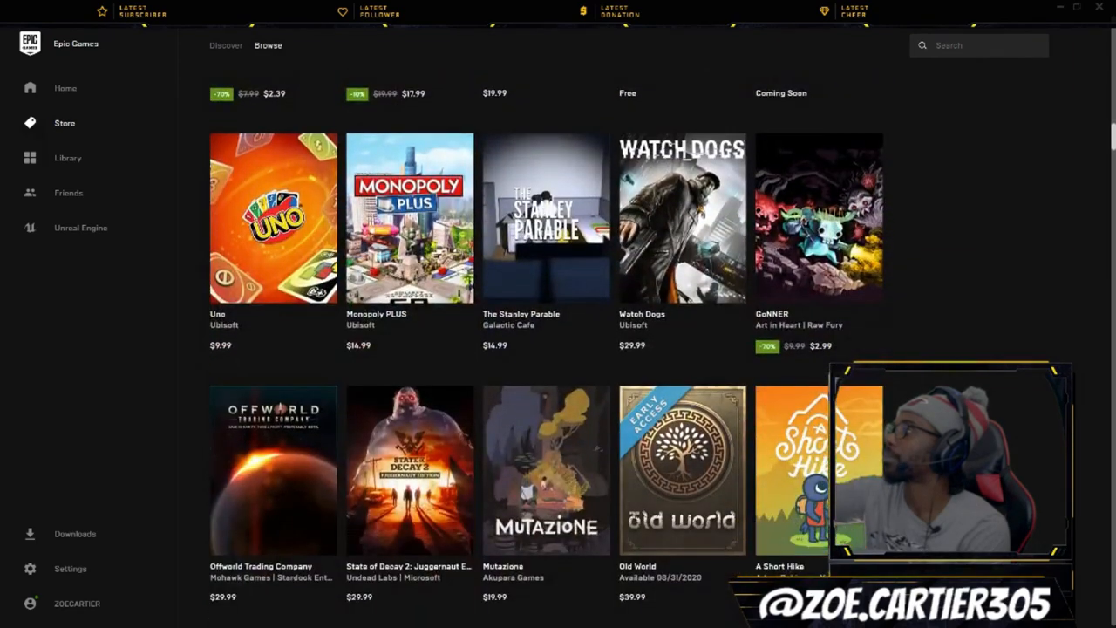
scroll(683, 392, down, 2)
scroll(682, 392, down, 1)
scroll(682, 392, down, 2)
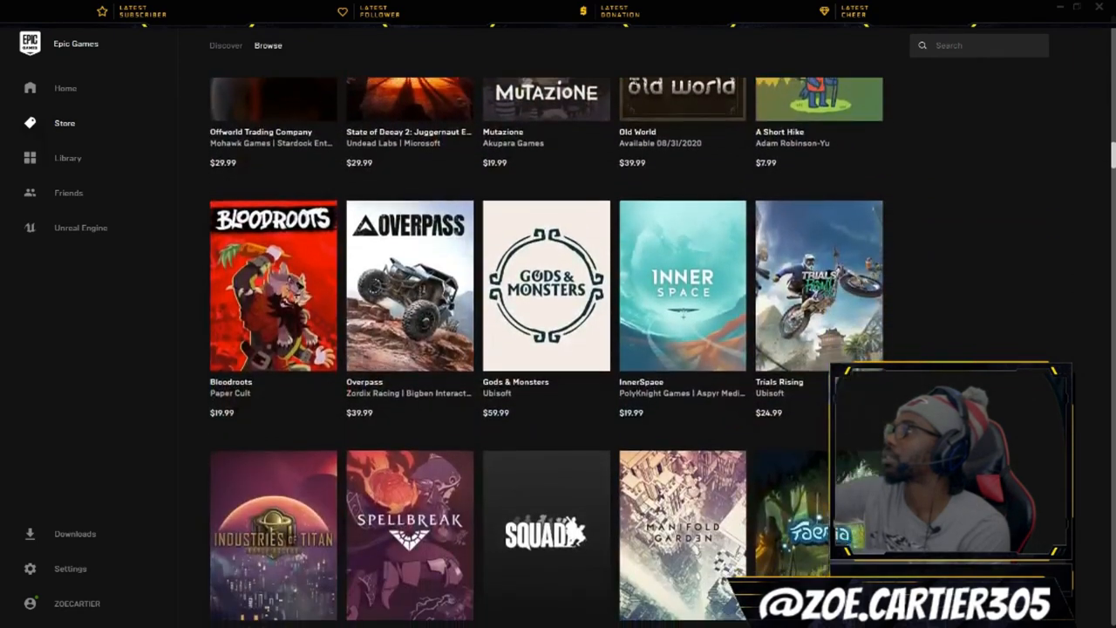
scroll(557, 359, down, 1)
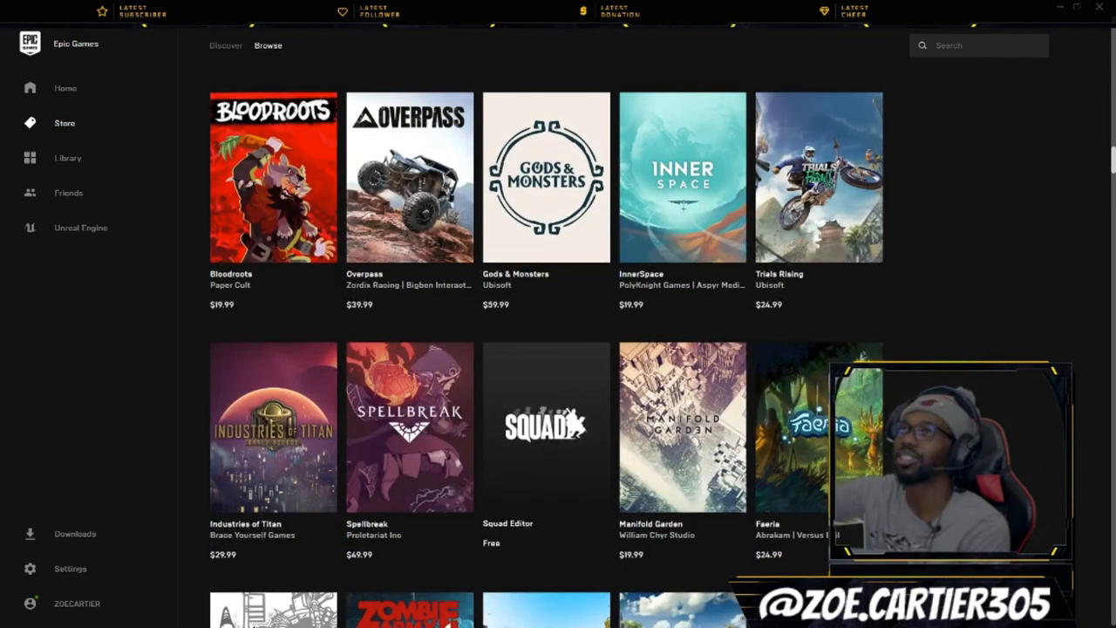
scroll(546, 435, down, 2)
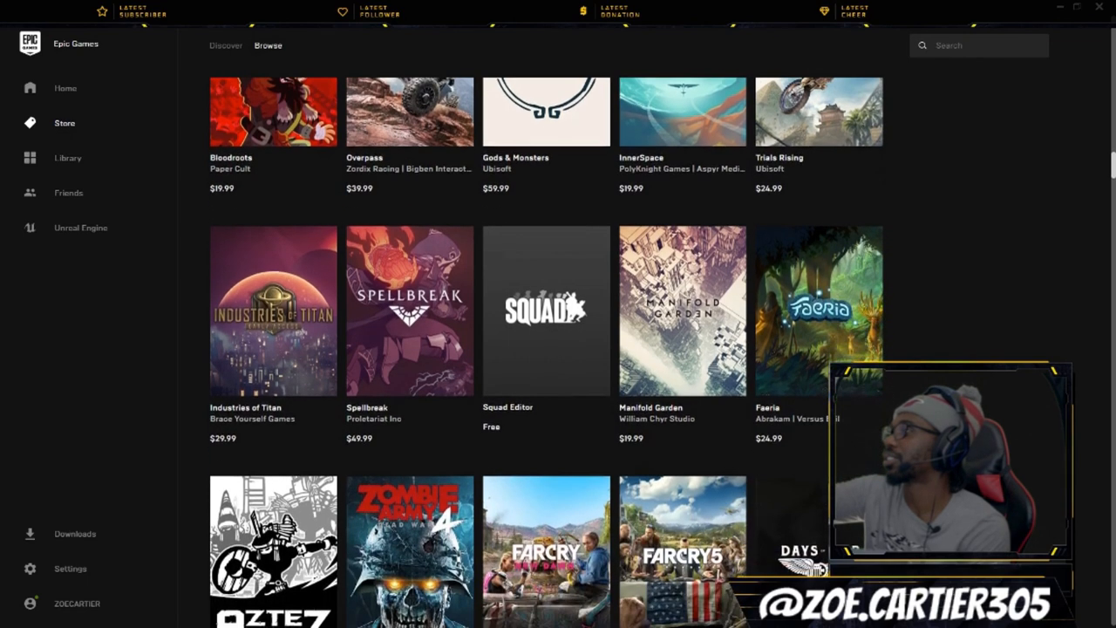
scroll(546, 436, down, 1)
scroll(546, 436, down, 2)
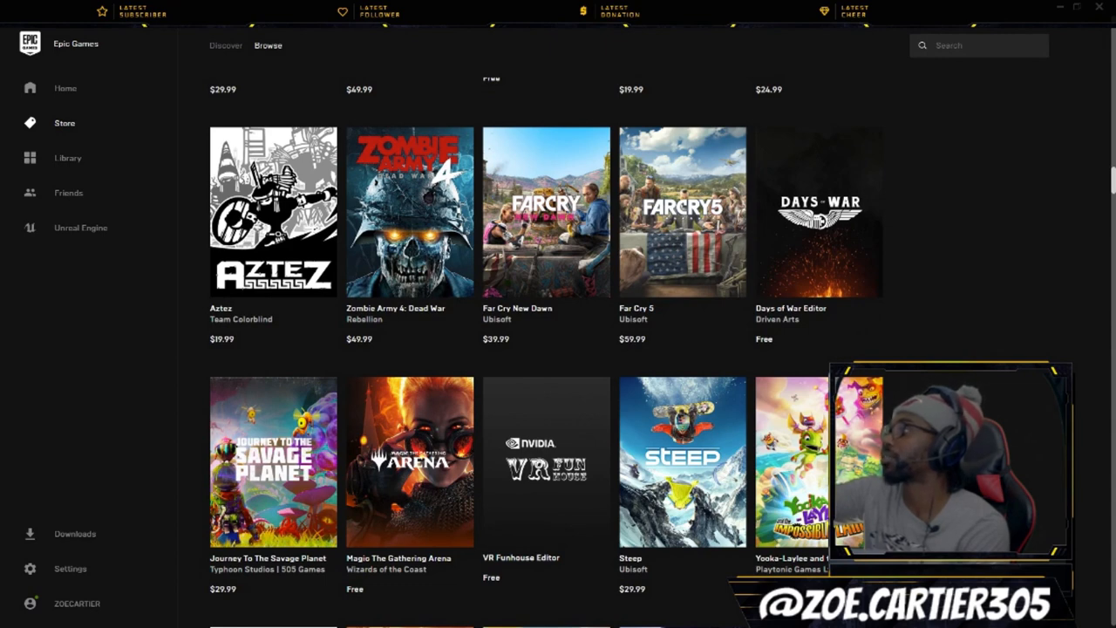
scroll(546, 352, down, 2)
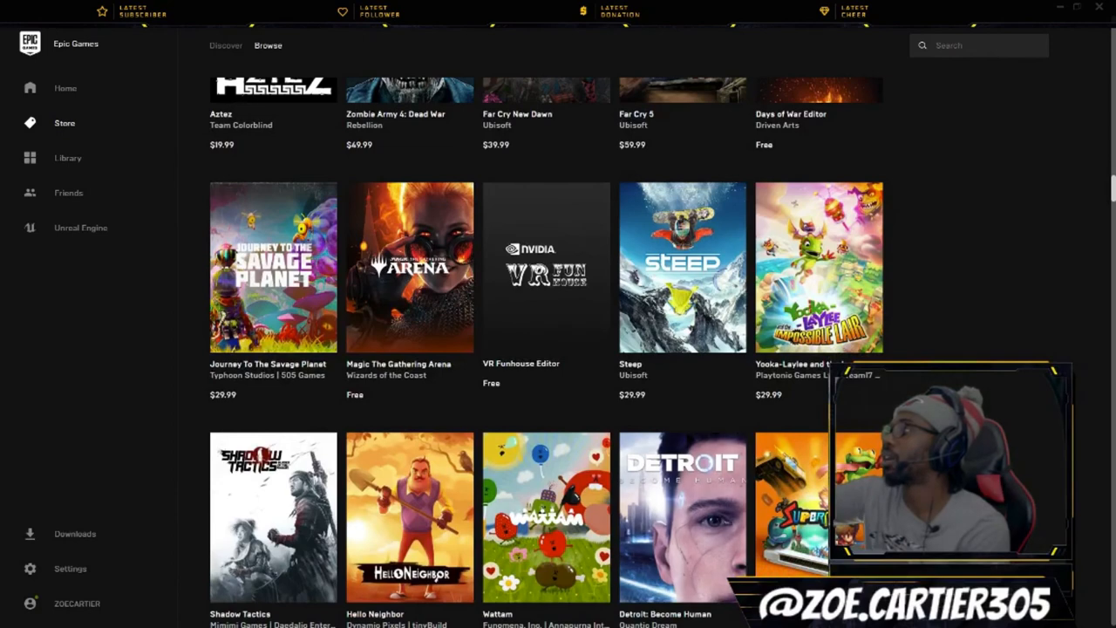
Bring up the VR Funhouse Editor product page from the Browse grid
click(546, 267)
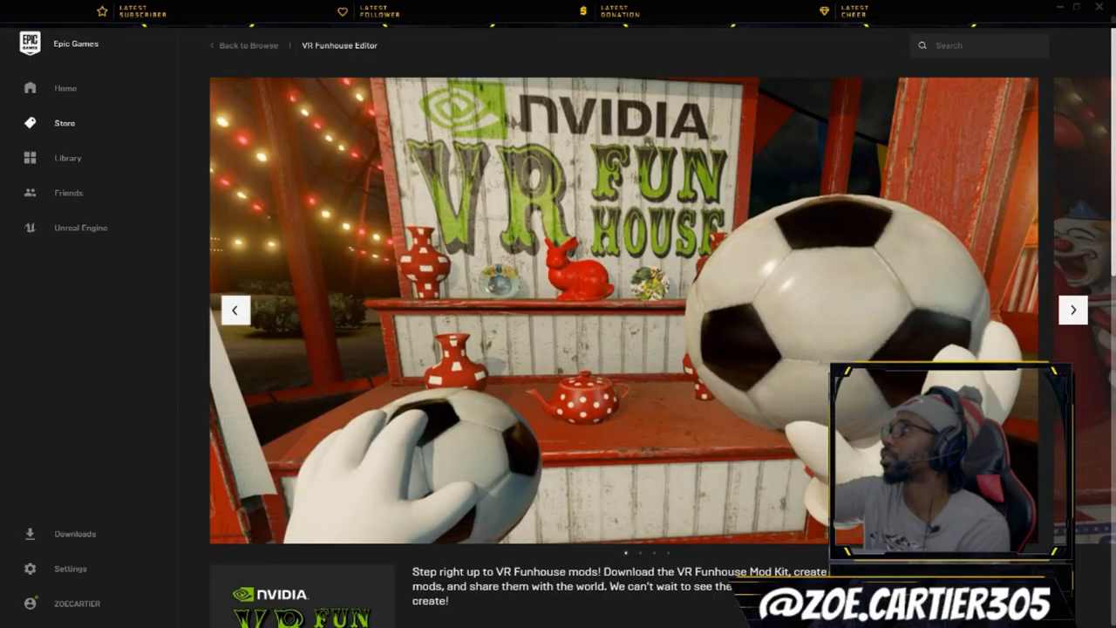
scroll(624, 348, down, 2)
scroll(624, 323, up, 2)
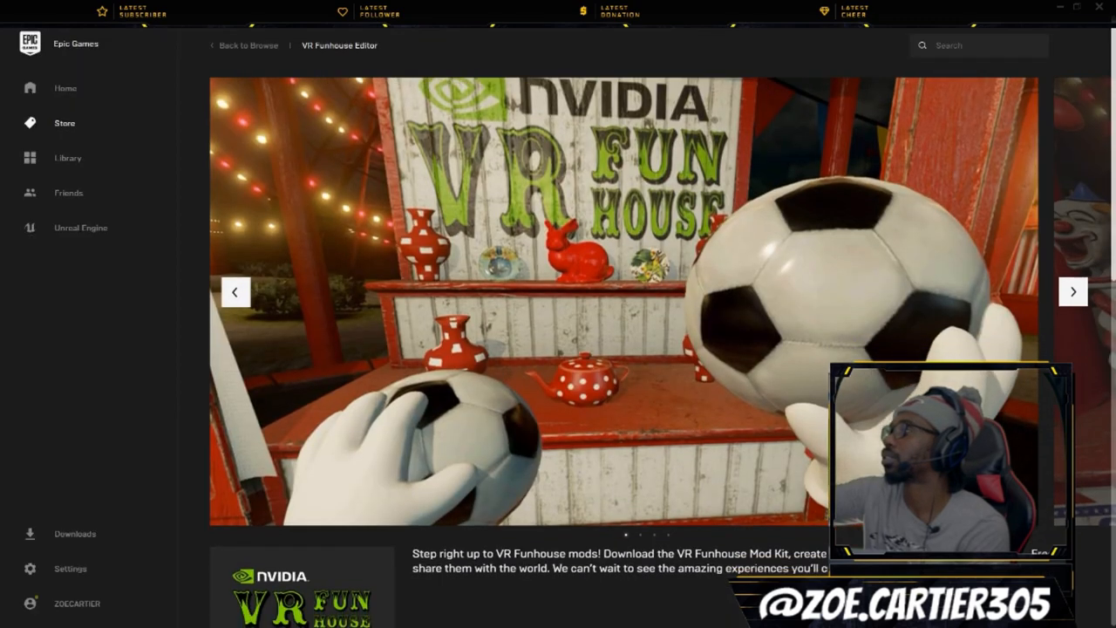
scroll(623, 349, down, 2)
scroll(624, 349, up, 2)
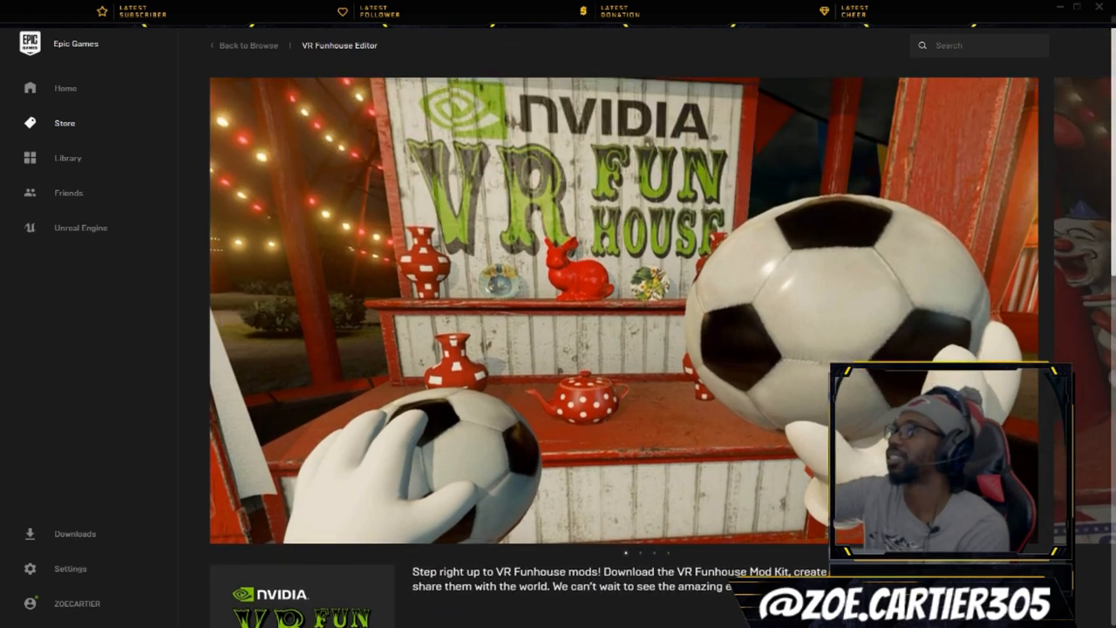
Navigate back (Alt+Left) from VR Funhouse Editor to the store's Discover page
key(alt+Left)
scroll(632, 348, down, 3)
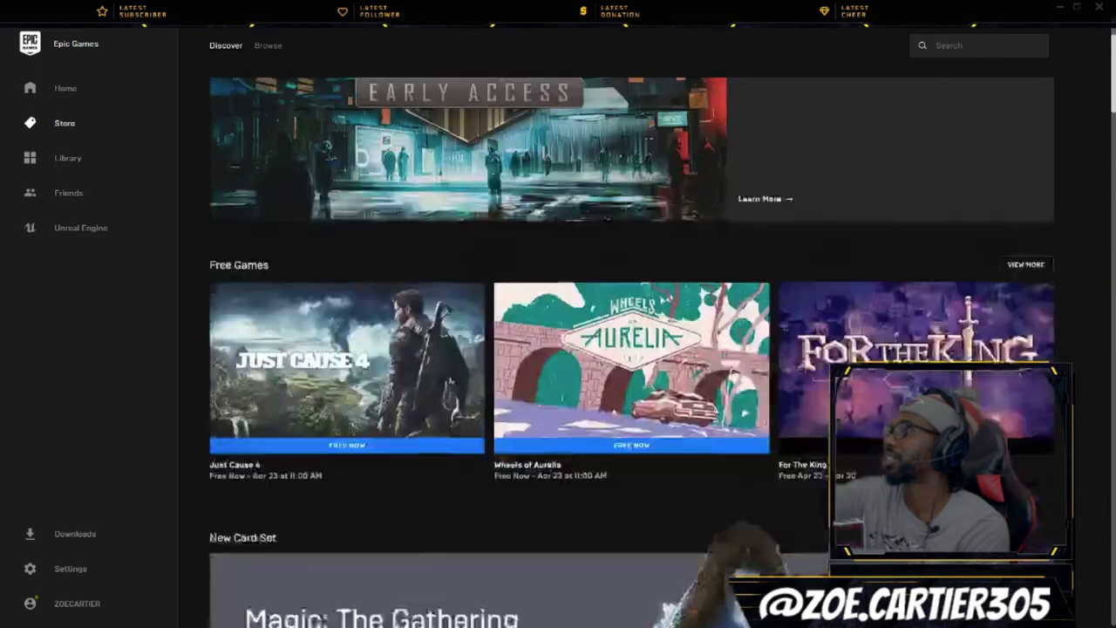
scroll(632, 349, down, 5)
scroll(632, 349, down, 5)
scroll(632, 349, down, 6)
scroll(632, 348, down, 5)
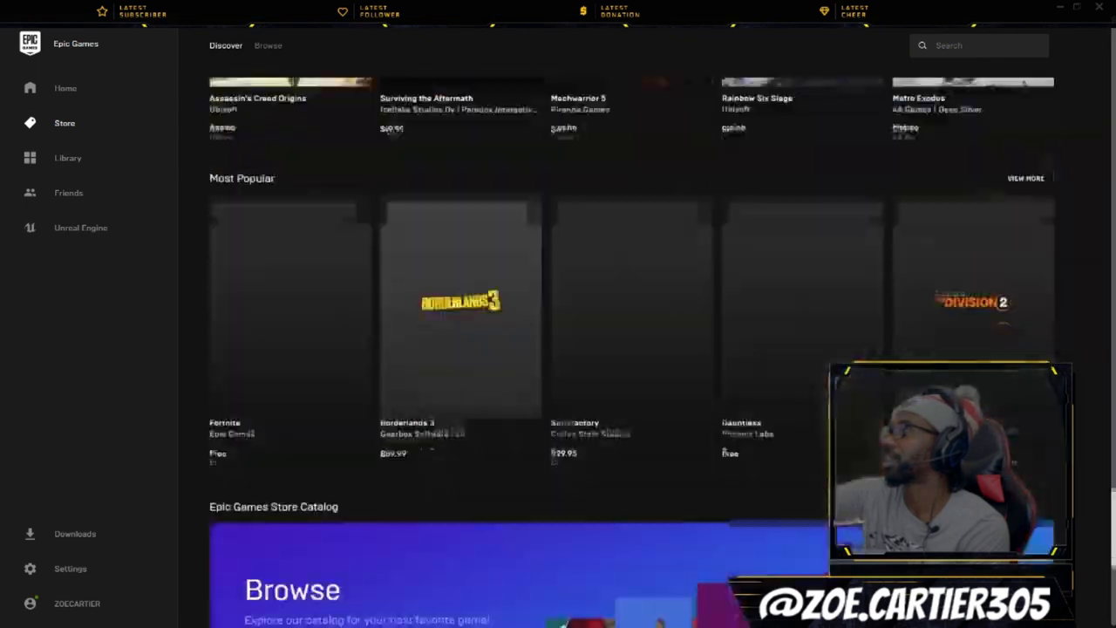
scroll(632, 349, down, 5)
scroll(632, 348, down, 5)
scroll(632, 349, down, 5)
scroll(632, 349, down, 5)
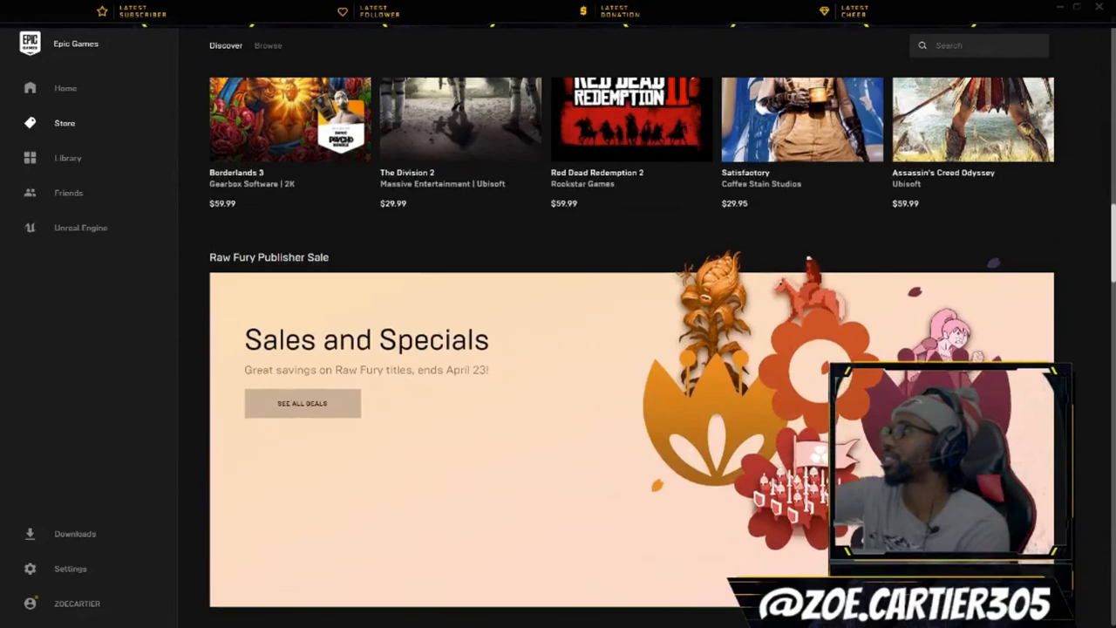
scroll(632, 349, up, 3)
scroll(460, 331, up, 3)
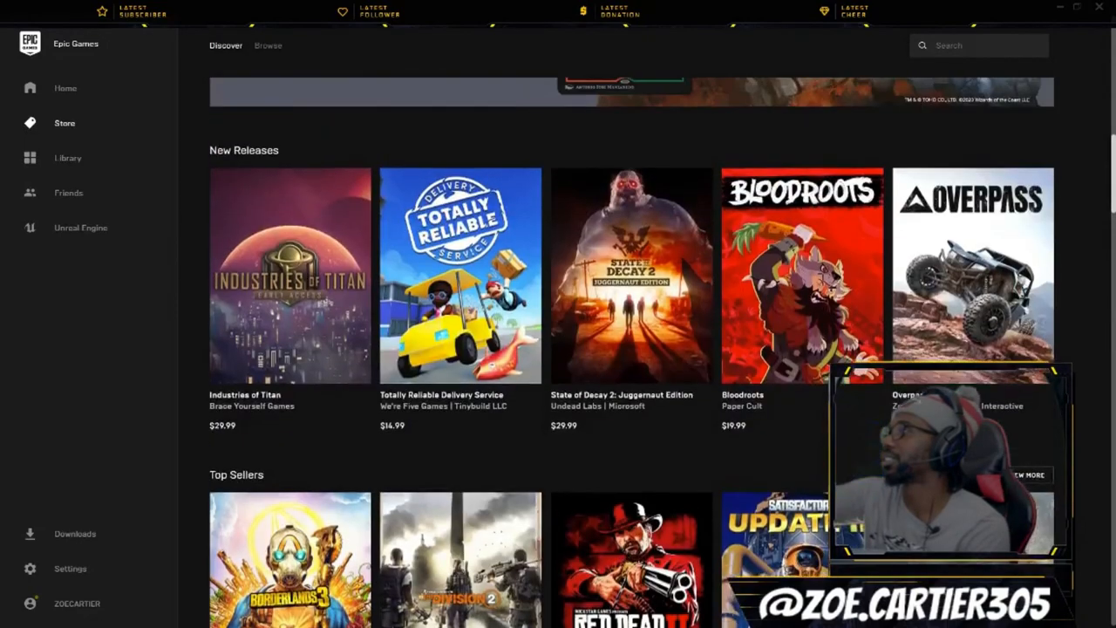
scroll(460, 331, up, 3)
scroll(632, 349, up, 2)
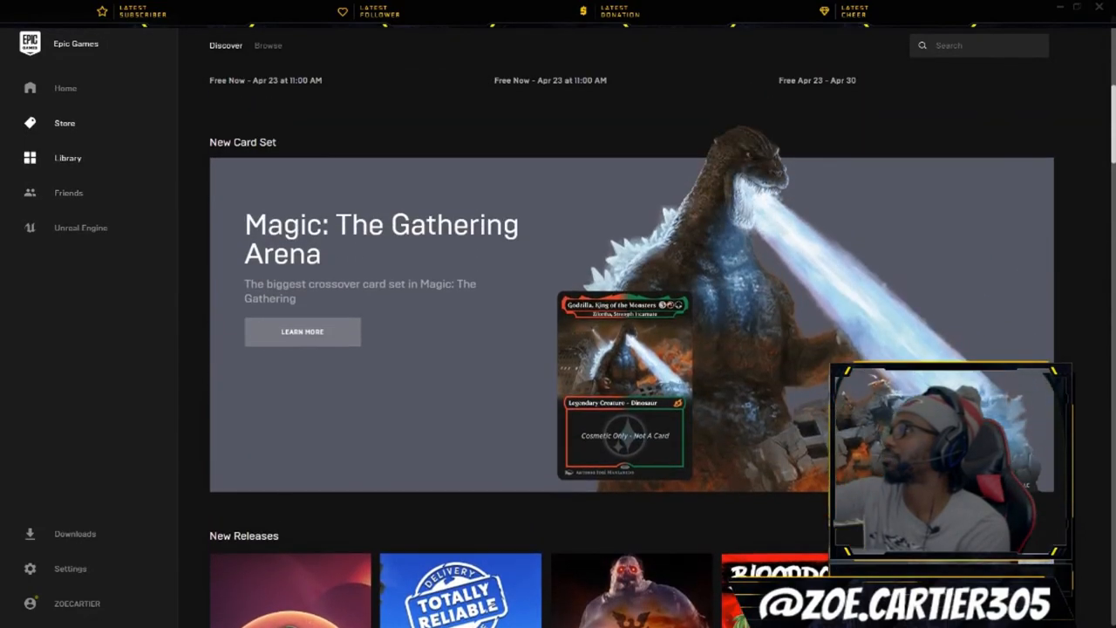
scroll(632, 349, down, 2)
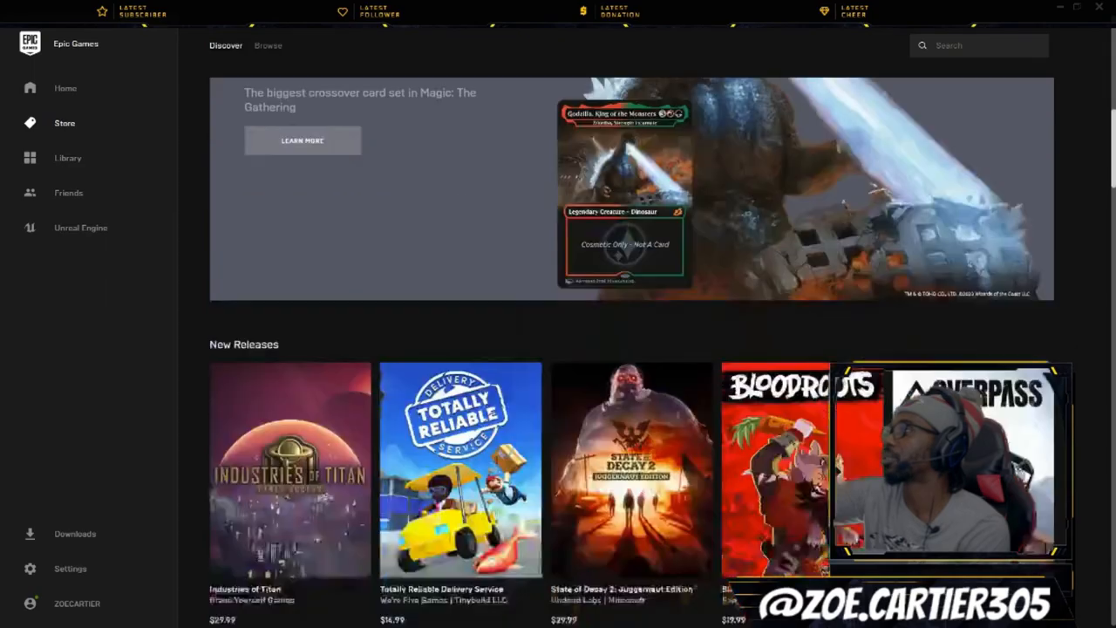
scroll(632, 348, down, 5)
scroll(632, 349, down, 5)
scroll(632, 349, down, 3)
scroll(632, 349, down, 4)
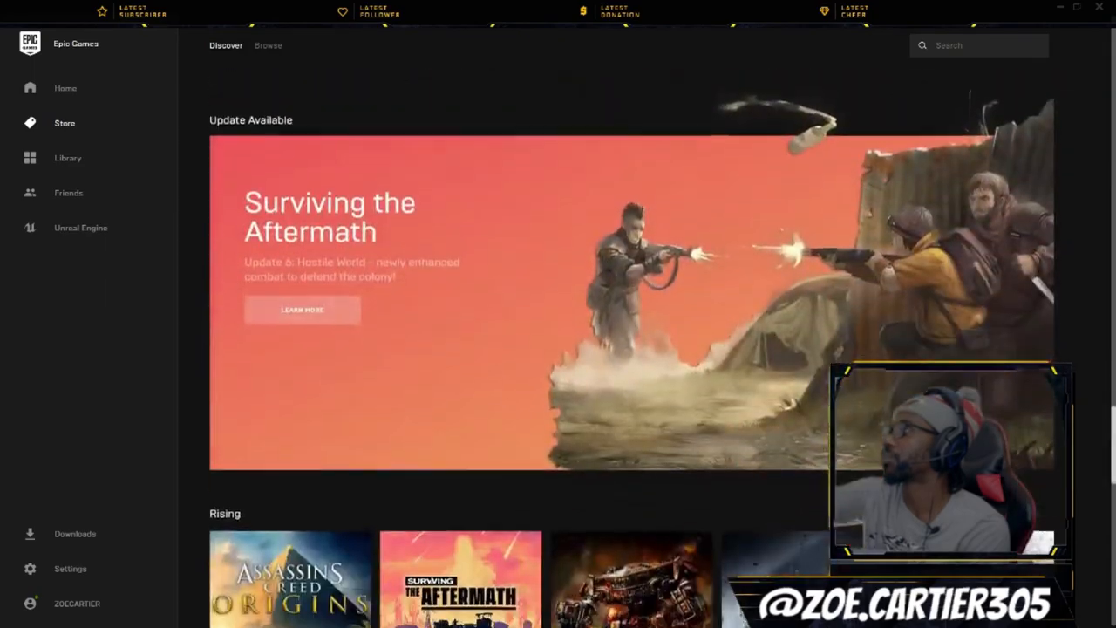
scroll(632, 349, down, 5)
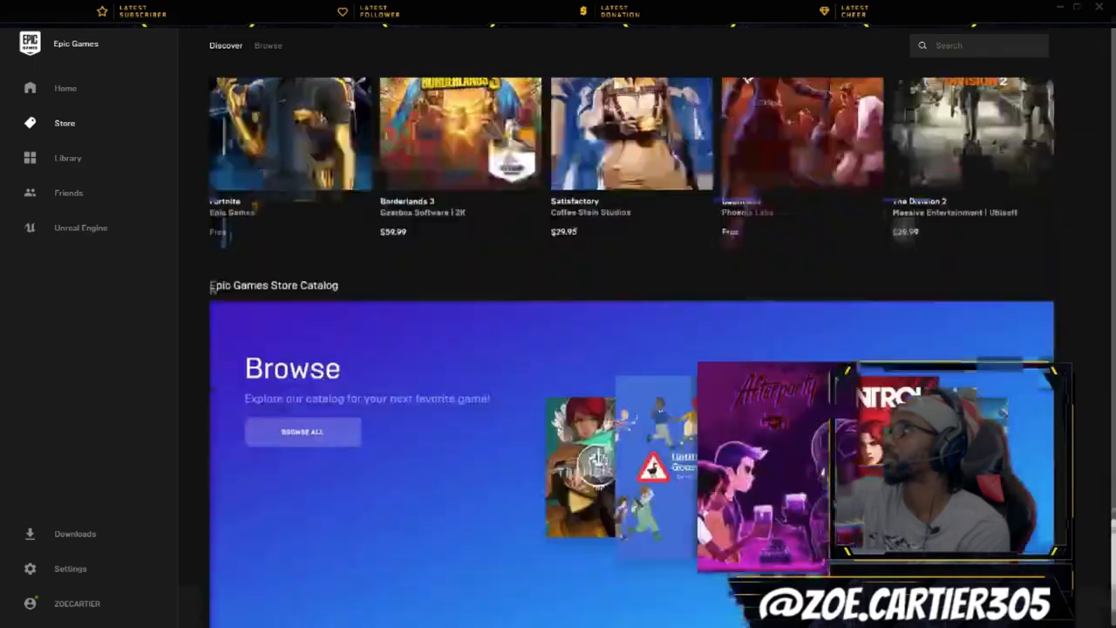
scroll(632, 349, down, 3)
scroll(632, 349, up, 4)
scroll(632, 348, up, 3)
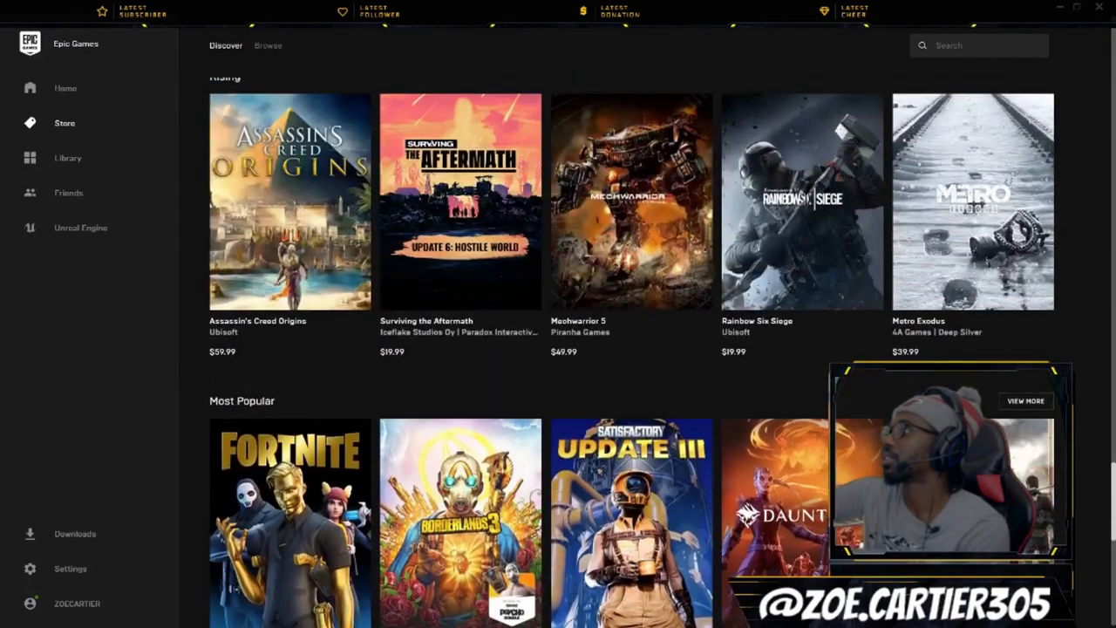
scroll(631, 349, down, 3)
scroll(632, 348, down, 5)
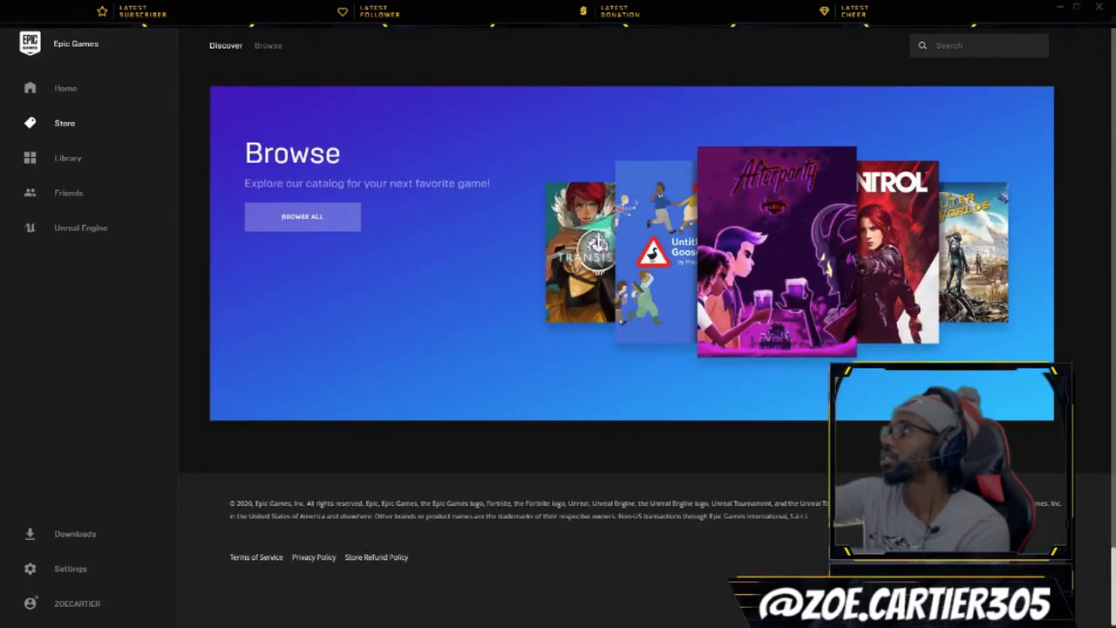
Enter the full Browse catalog and load more games down to the Mechwarrior 5 and Arise rows
click(598, 244)
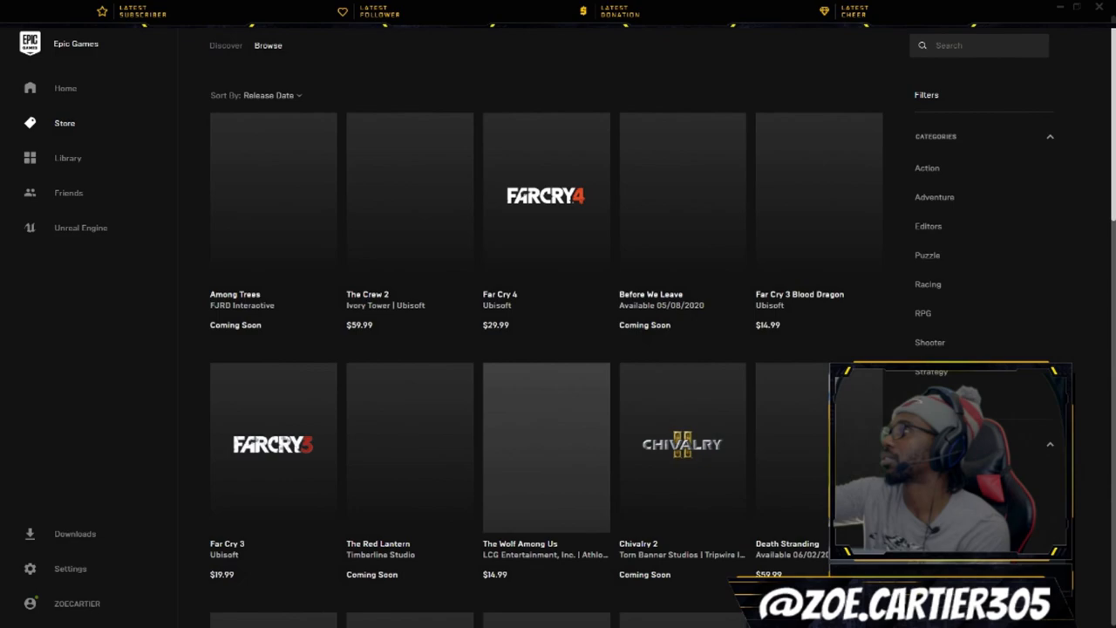
scroll(546, 348, down, 2)
scroll(546, 349, down, 3)
scroll(546, 348, down, 5)
scroll(546, 349, down, 2)
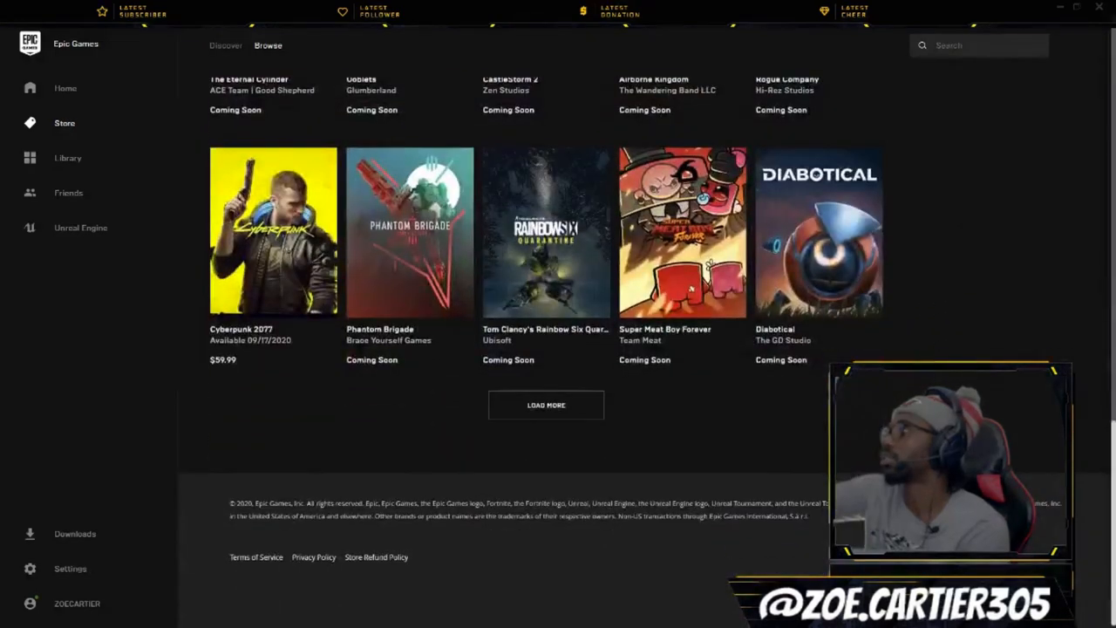
click(546, 405)
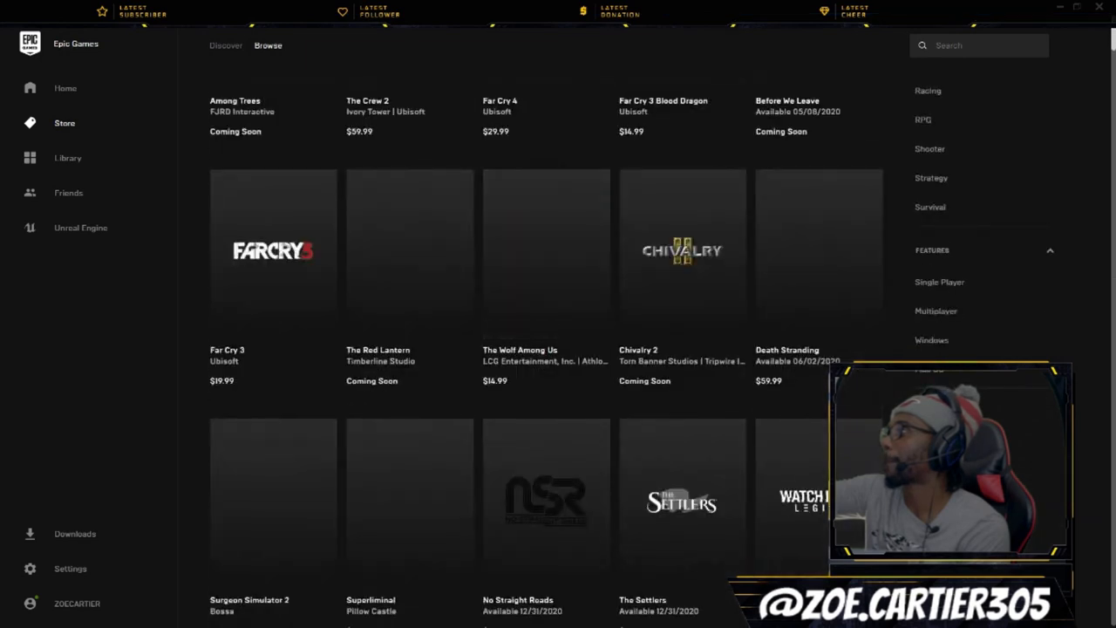
scroll(546, 349, down, 1)
scroll(546, 348, down, 3)
scroll(546, 348, down, 3)
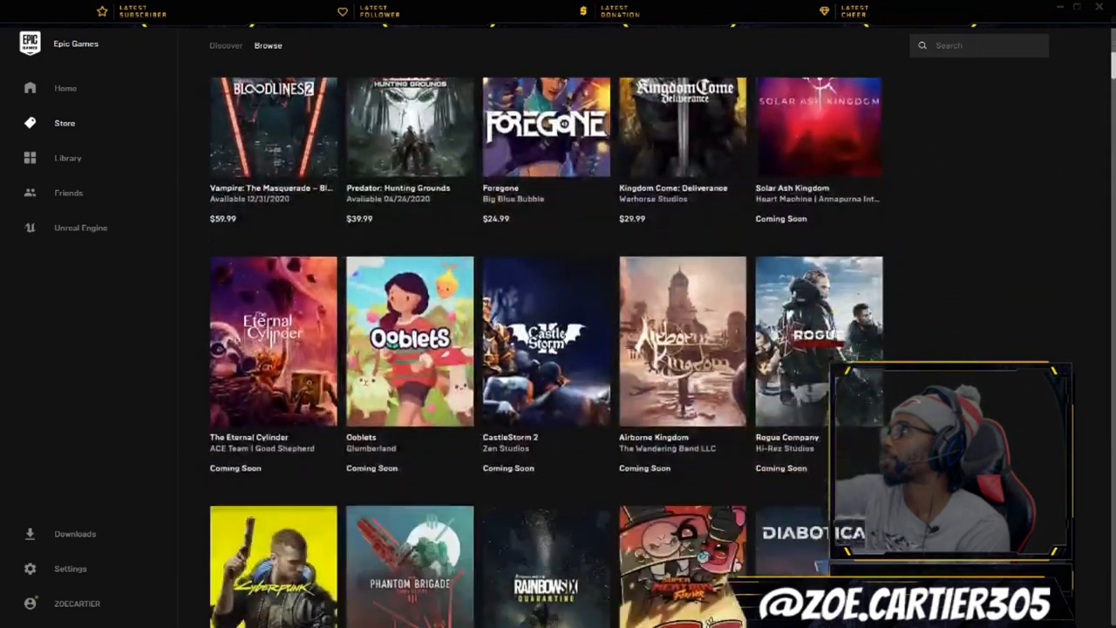
scroll(545, 348, down, 1)
scroll(546, 349, down, 5)
scroll(546, 349, down, 4)
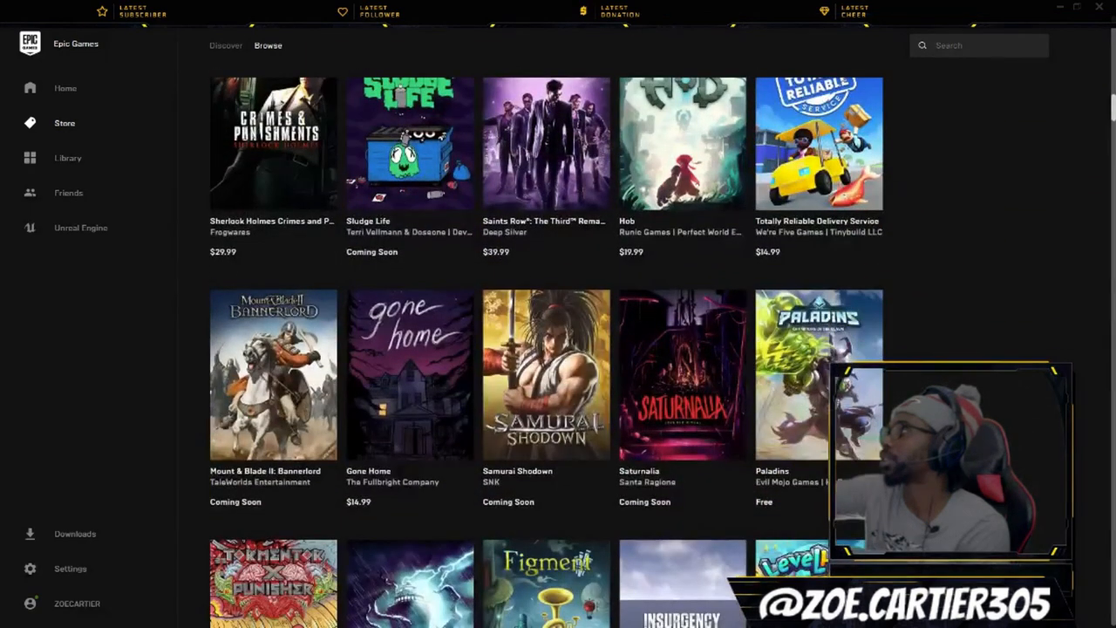
scroll(546, 349, down, 2)
scroll(546, 349, down, 5)
scroll(546, 348, down, 3)
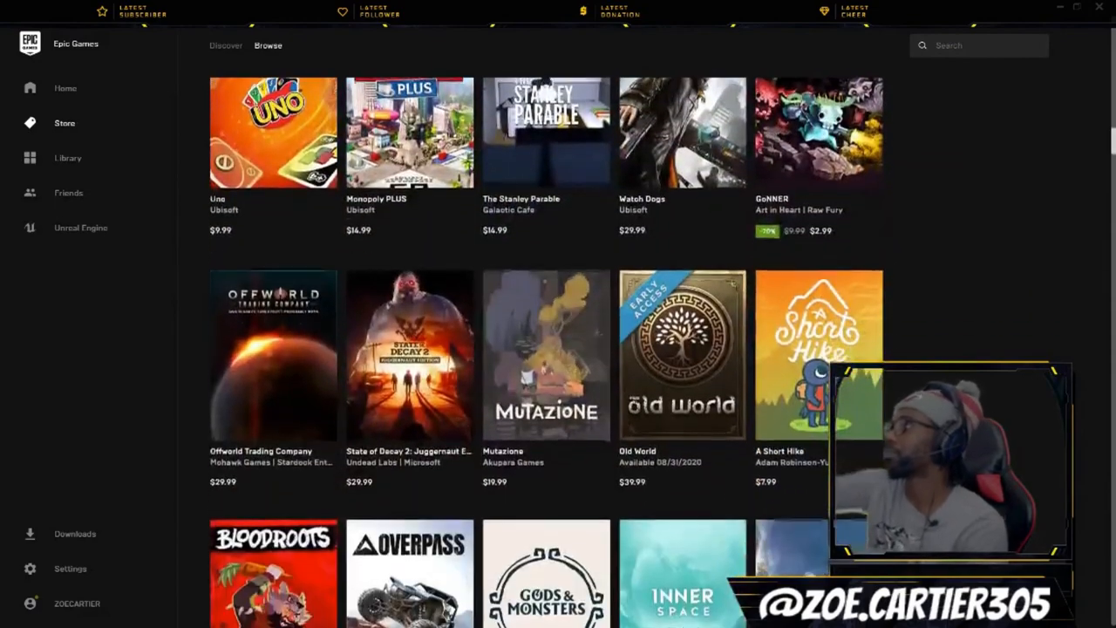
scroll(546, 349, down, 1)
scroll(545, 349, down, 1)
scroll(545, 349, down, 3)
scroll(545, 348, down, 1)
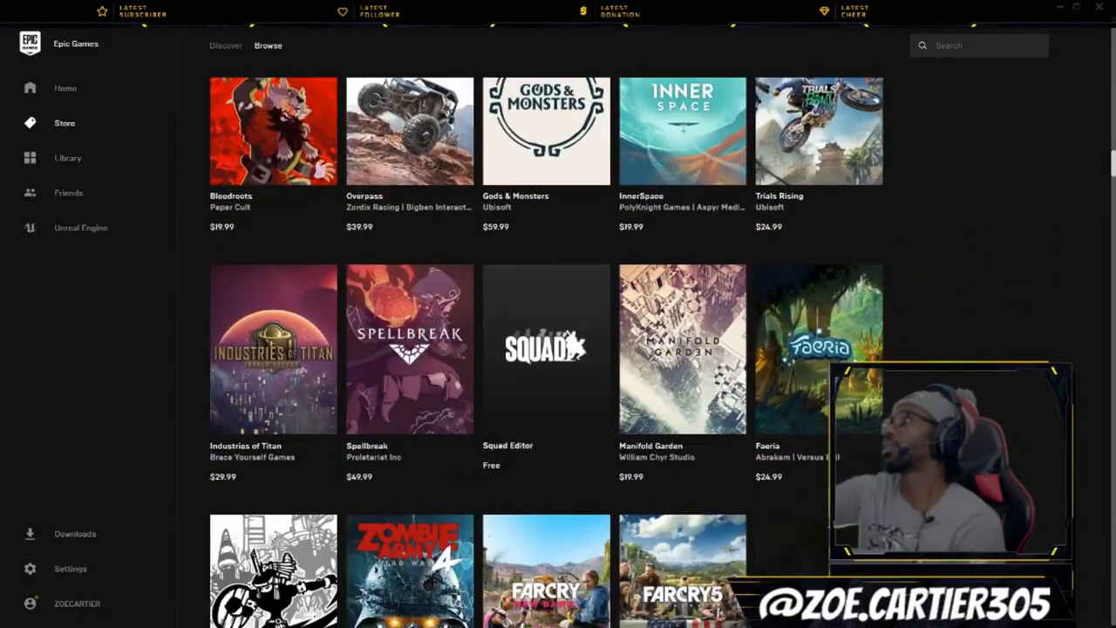
scroll(546, 349, down, 1)
scroll(545, 348, down, 1)
scroll(546, 349, down, 1)
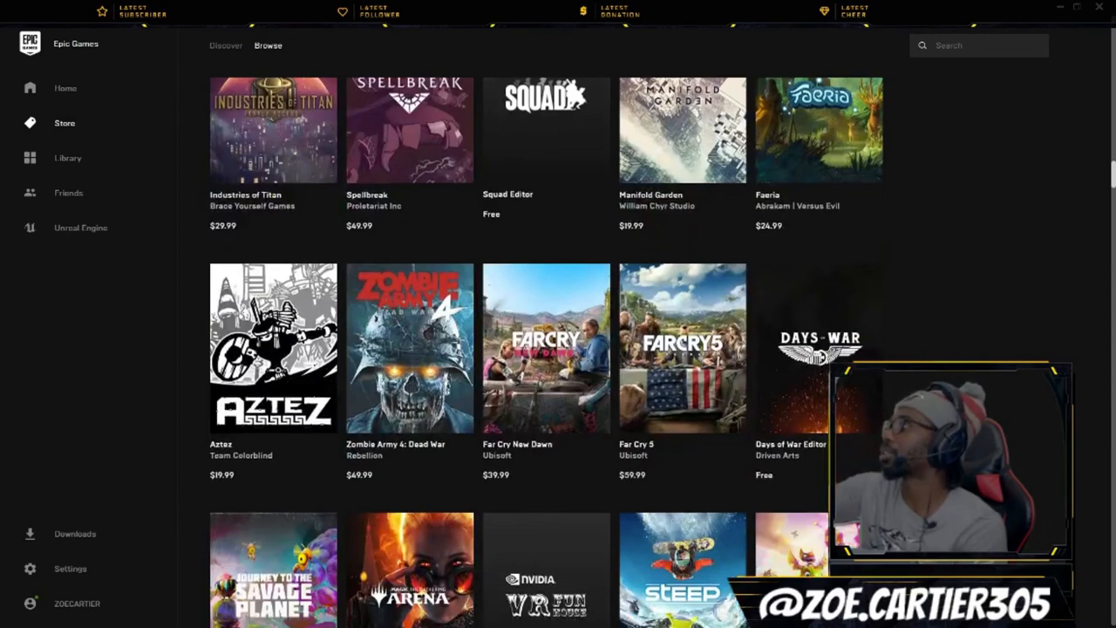
scroll(546, 349, down, 2)
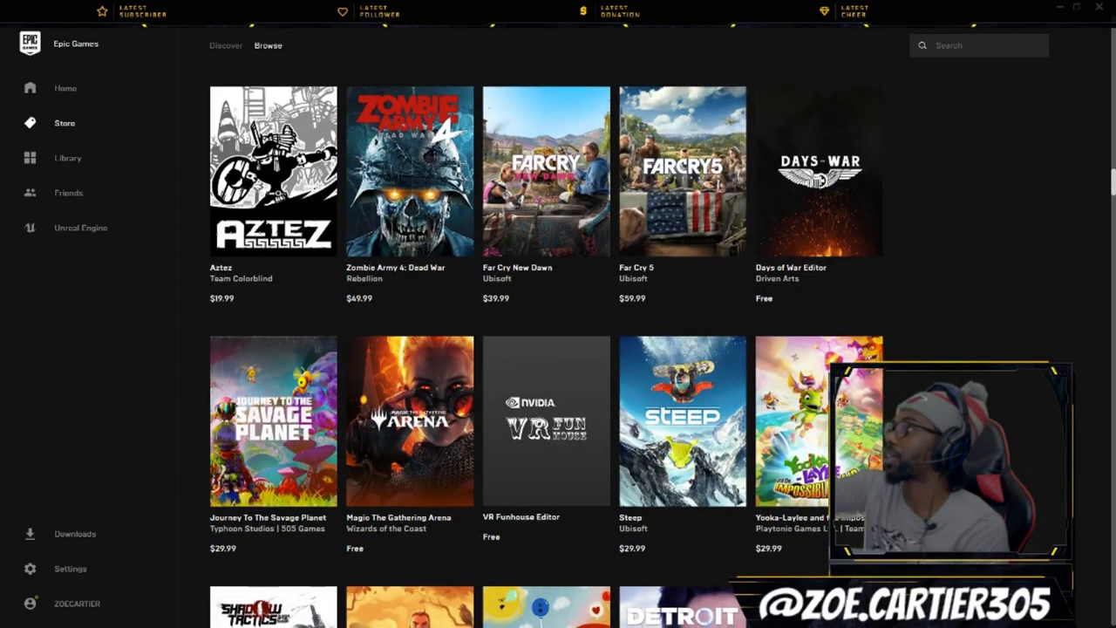
scroll(546, 348, down, 2)
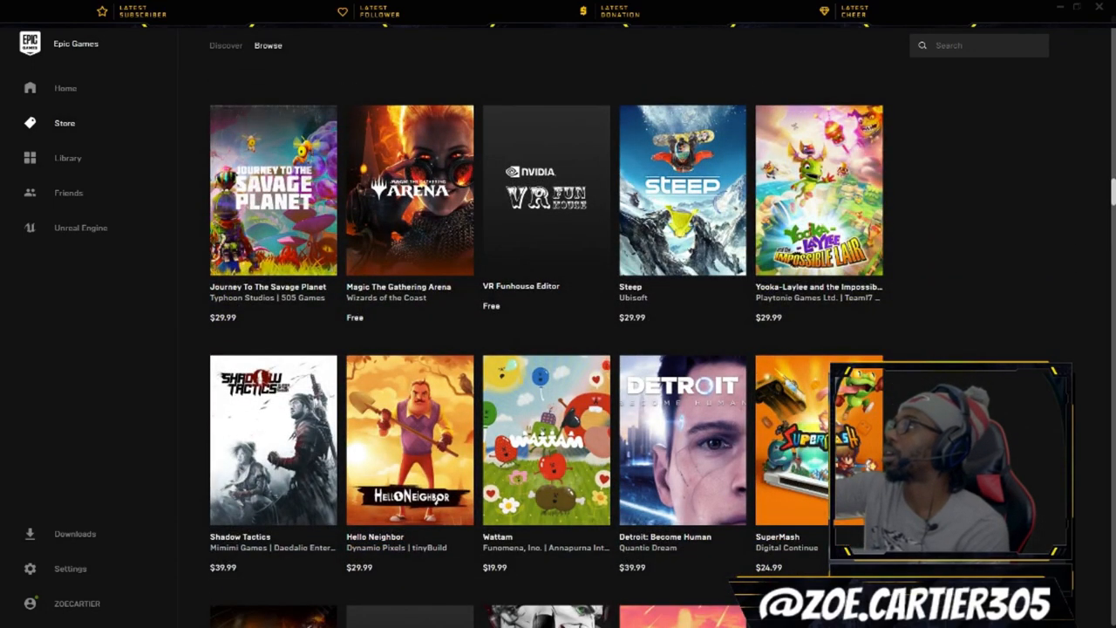
scroll(546, 348, down, 2)
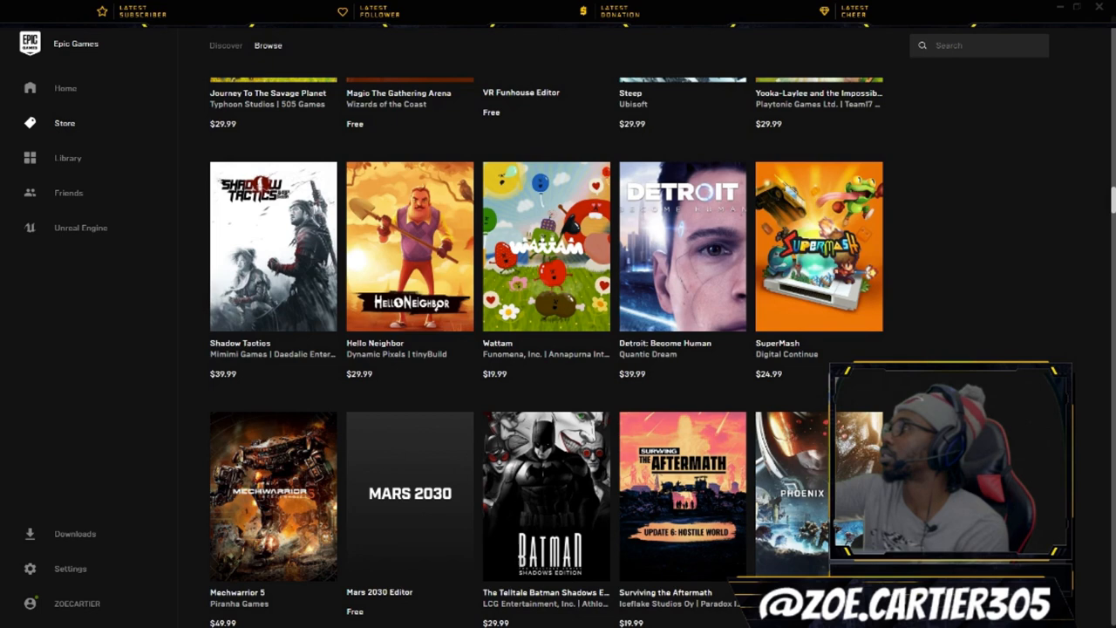
scroll(547, 352, down, 1)
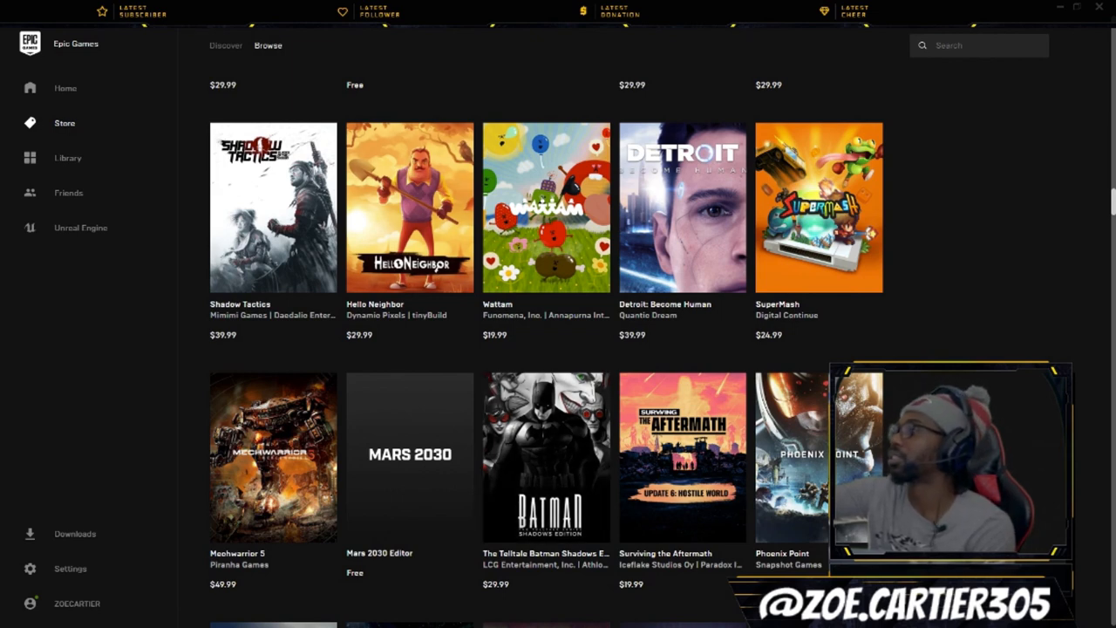
scroll(546, 349, down, 1)
scroll(545, 349, down, 1)
scroll(546, 349, down, 1)
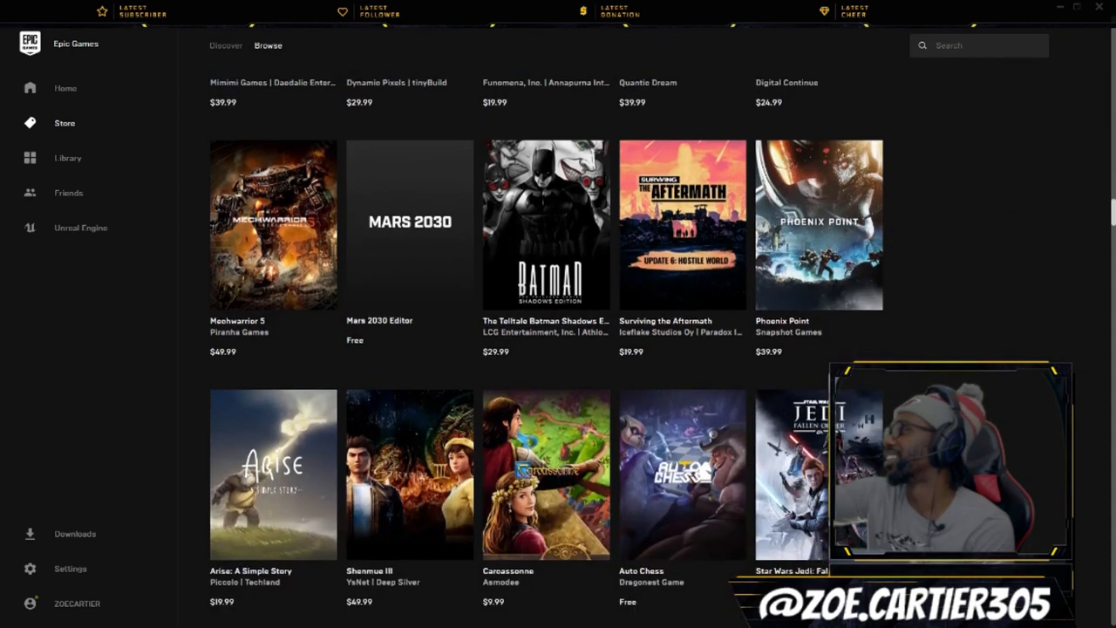
scroll(546, 349, down, 1)
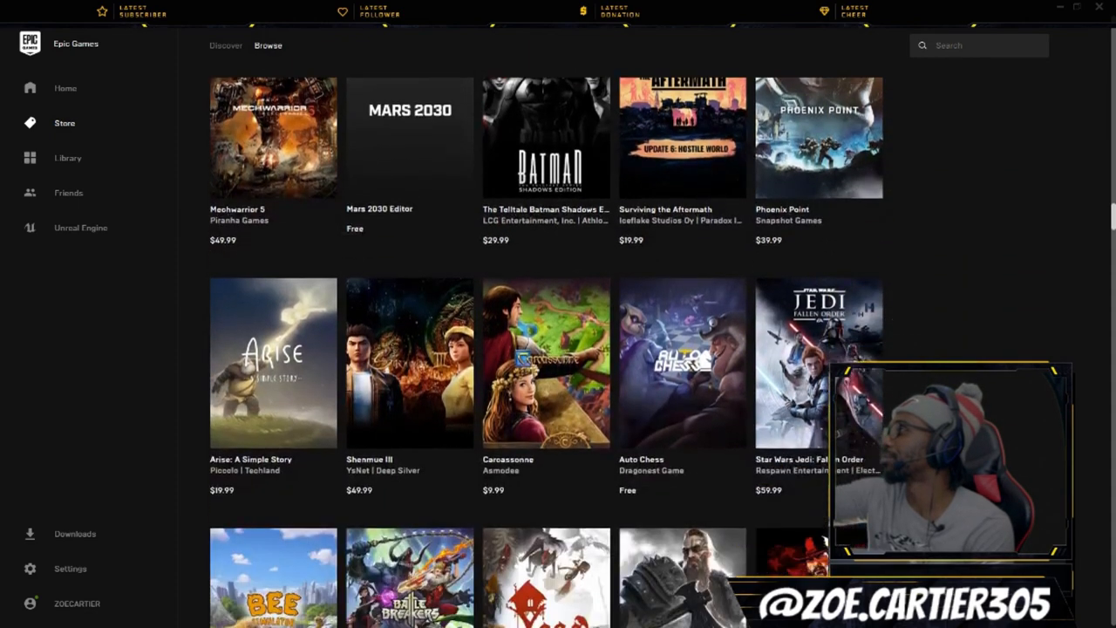
scroll(546, 349, down, 1)
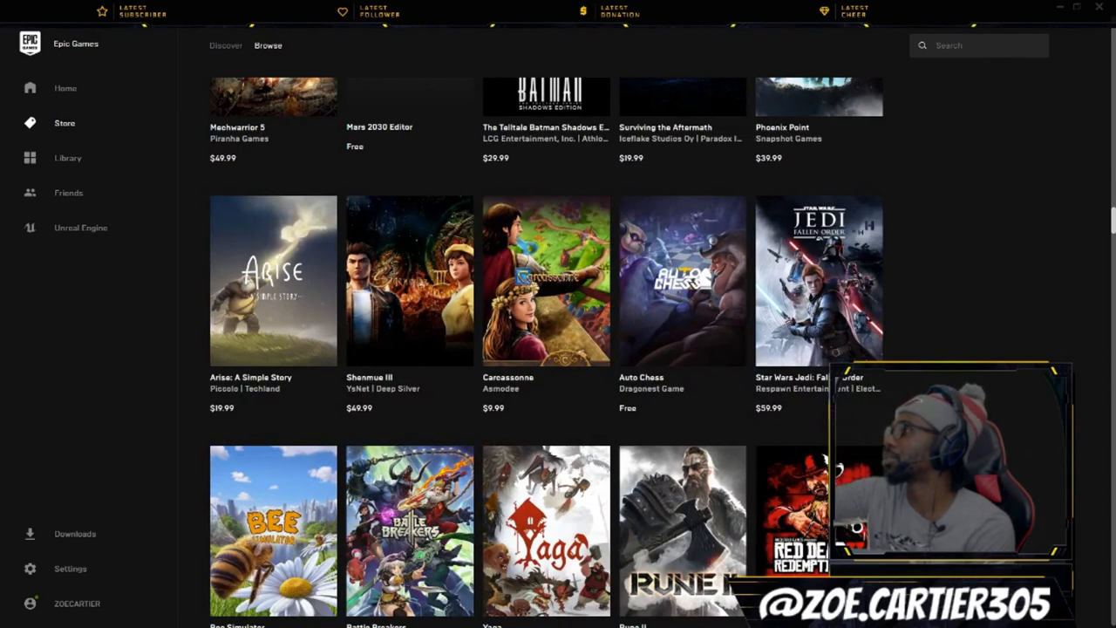
scroll(546, 349, down, 1)
scroll(546, 348, down, 2)
scroll(545, 348, down, 3)
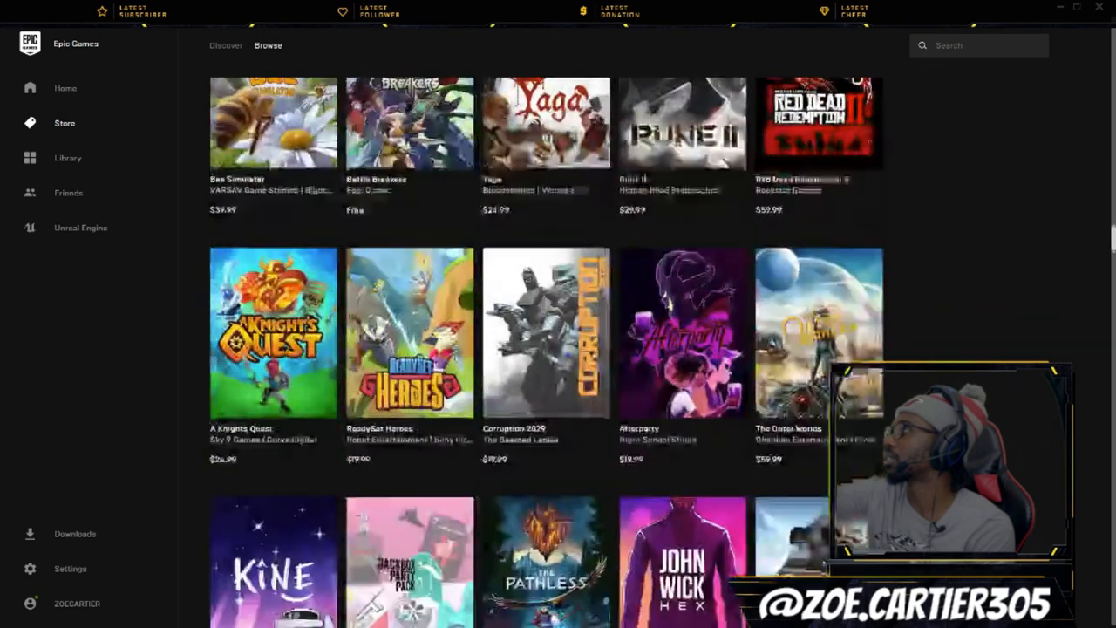
scroll(546, 348, down, 5)
scroll(543, 572, up, 2)
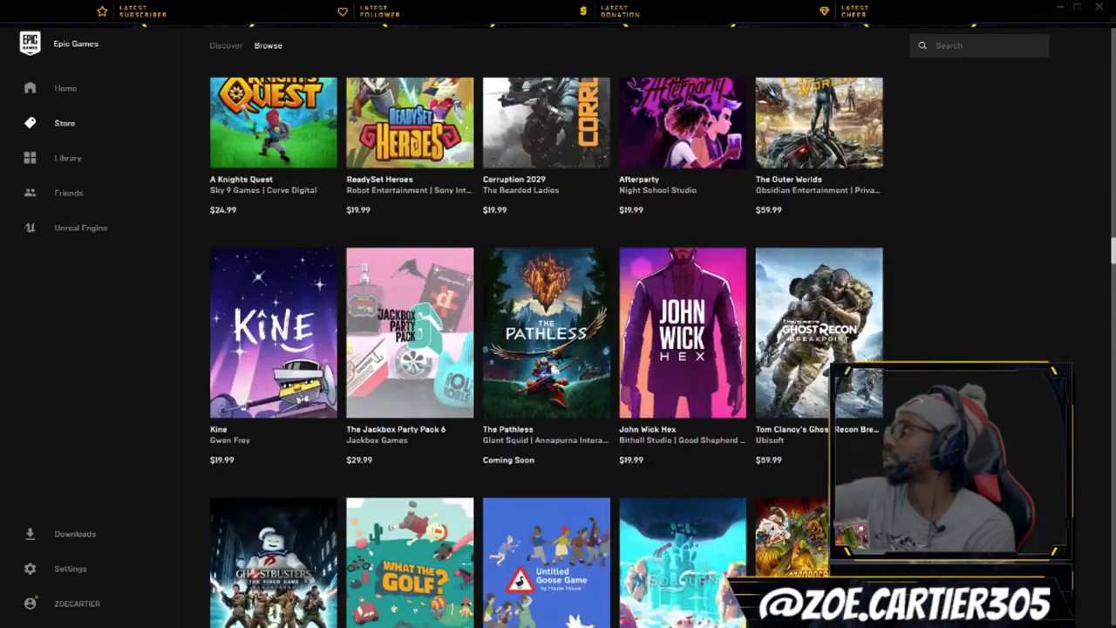
scroll(545, 436, up, 2)
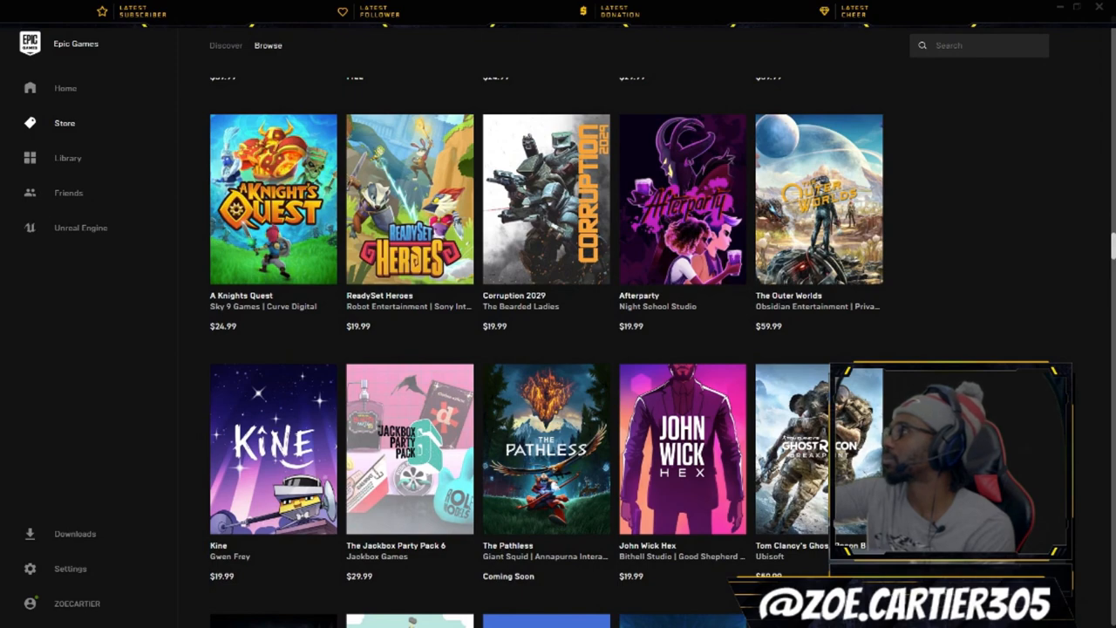
scroll(545, 349, down, 2)
scroll(546, 348, down, 2)
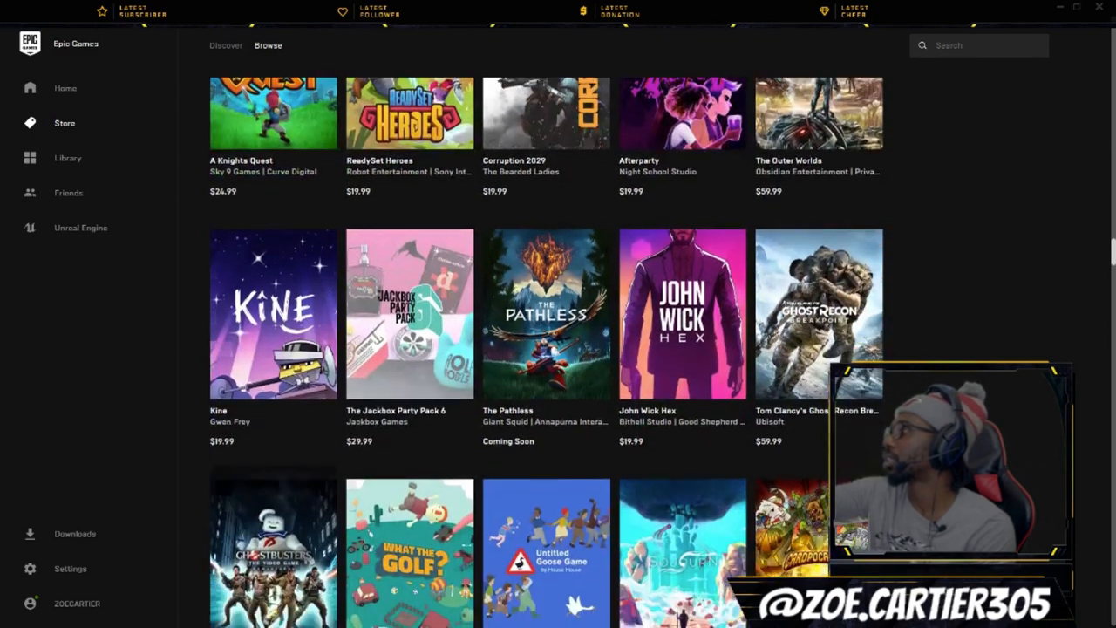
scroll(546, 348, down, 1)
scroll(545, 349, down, 3)
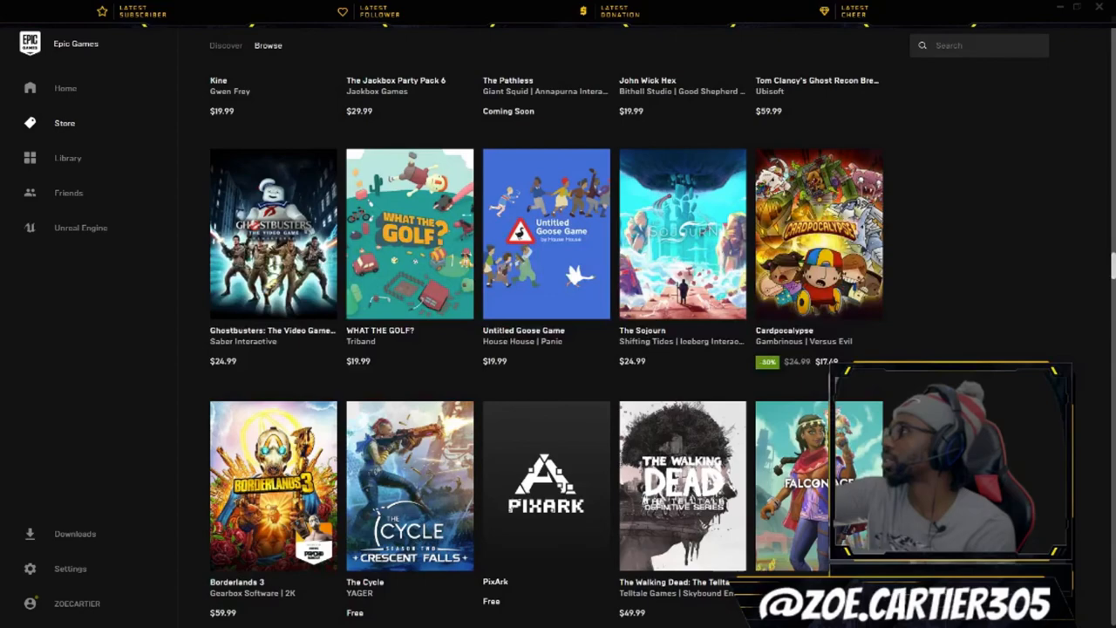
scroll(545, 349, down, 5)
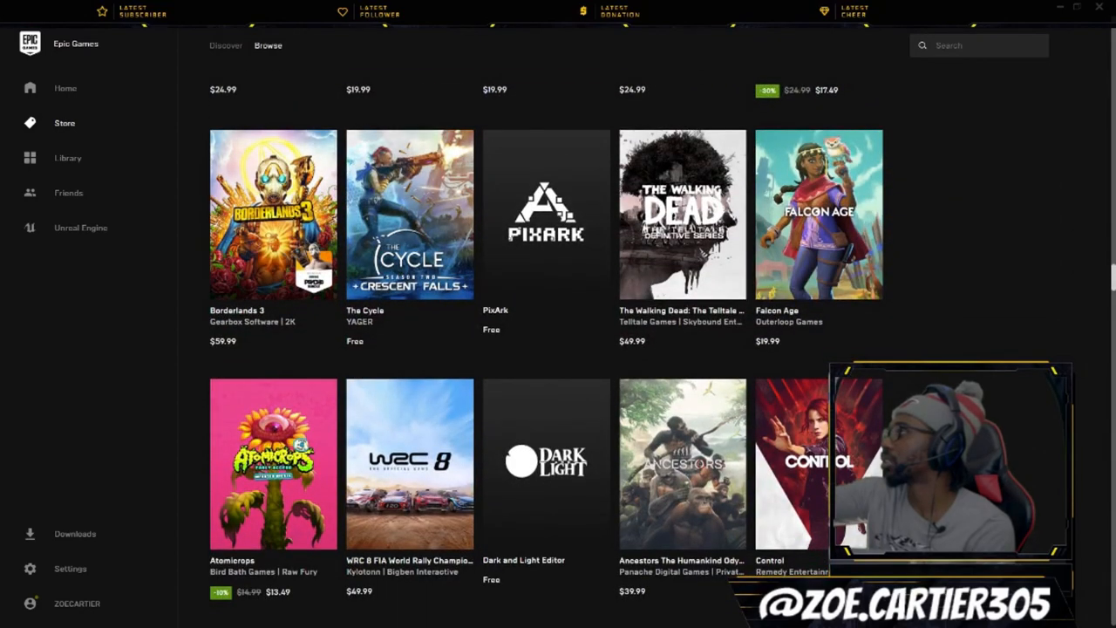
scroll(546, 349, down, 2)
scroll(546, 348, down, 1)
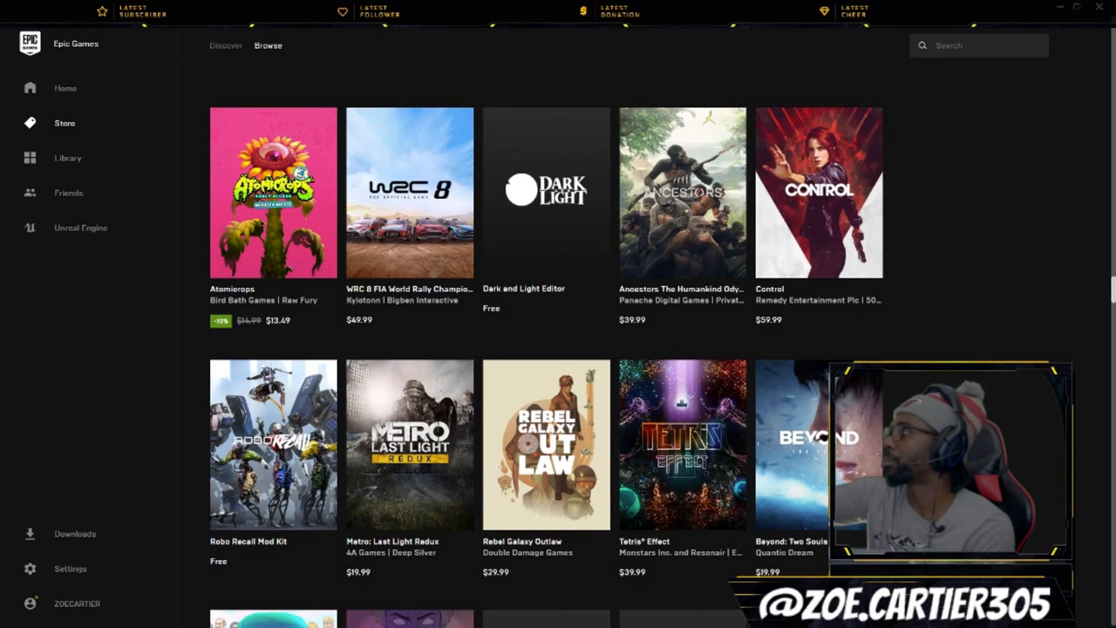
scroll(546, 348, down, 2)
scroll(546, 348, down, 1)
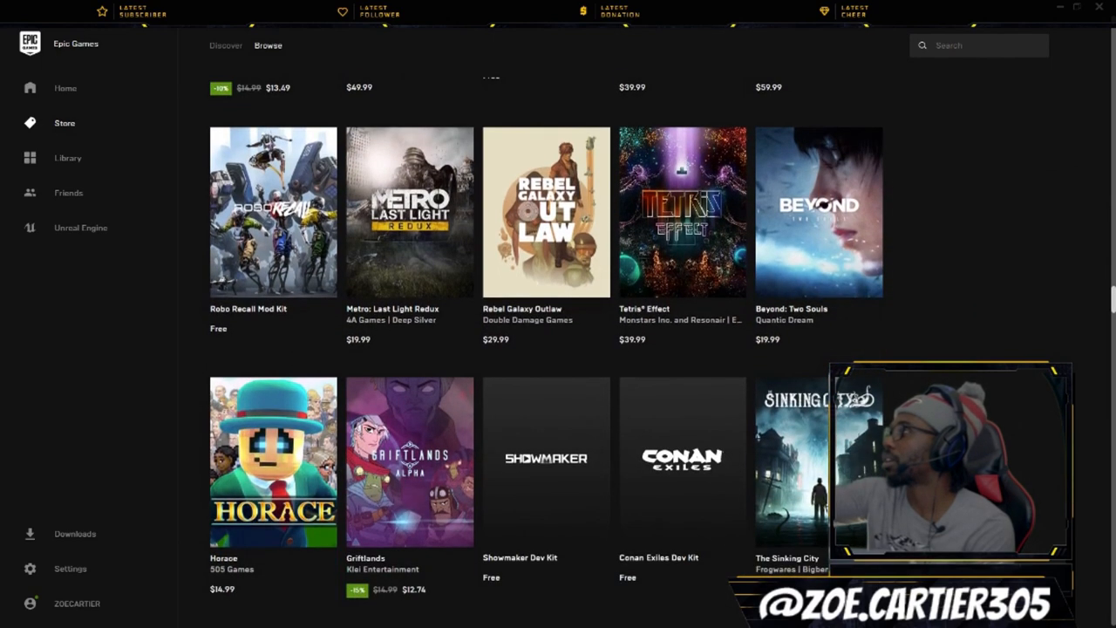
scroll(546, 349, down, 2)
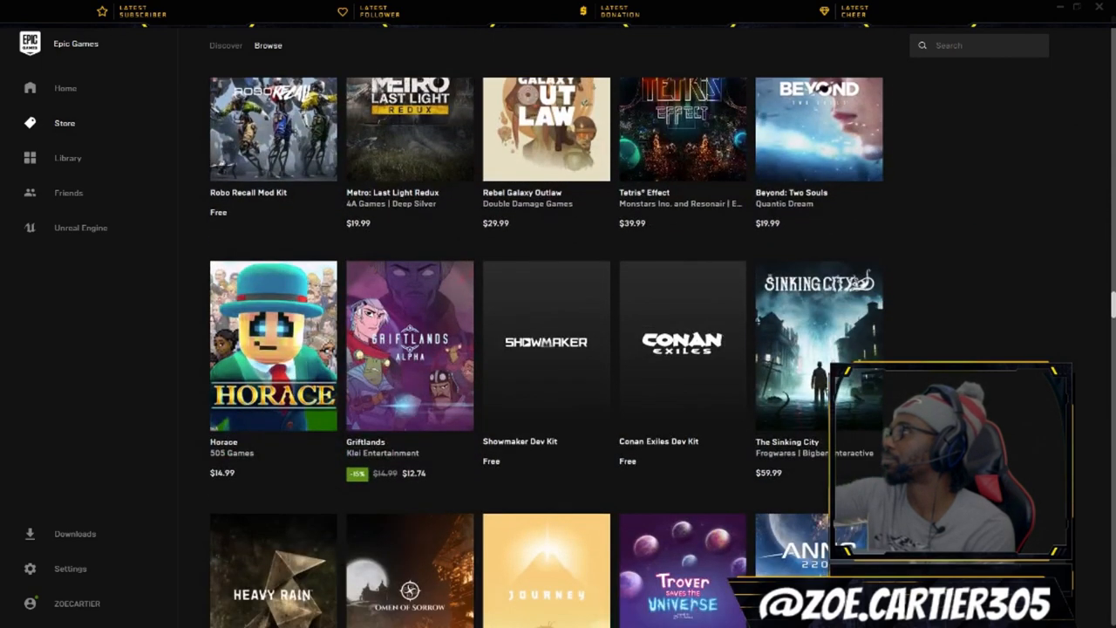
scroll(546, 348, down, 1)
scroll(546, 348, down, 1)
scroll(546, 348, down, 1)
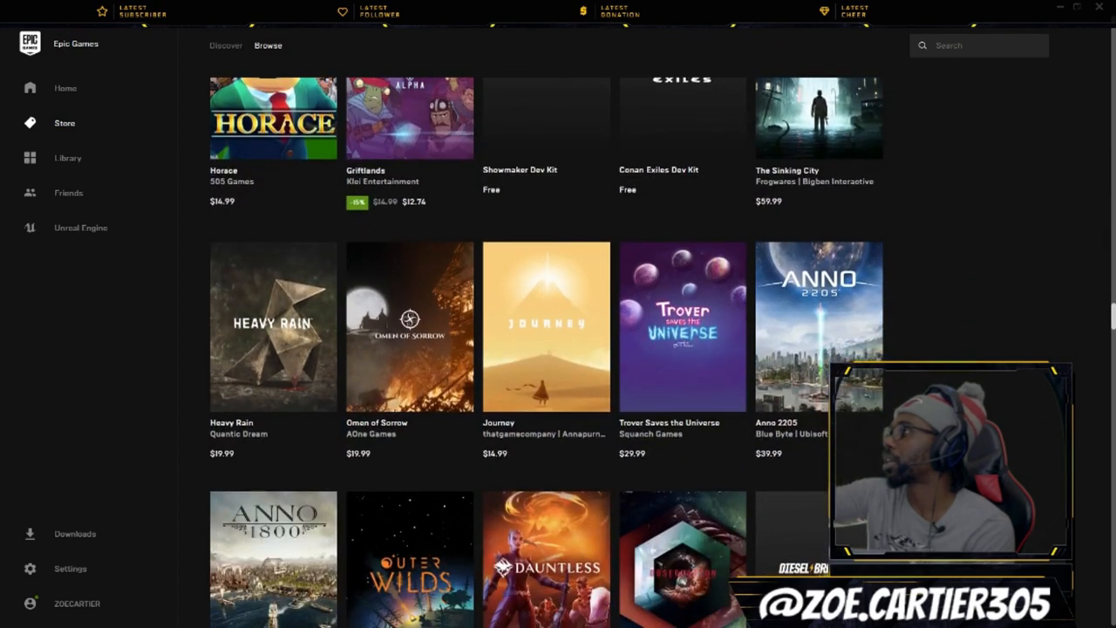
scroll(546, 348, down, 2)
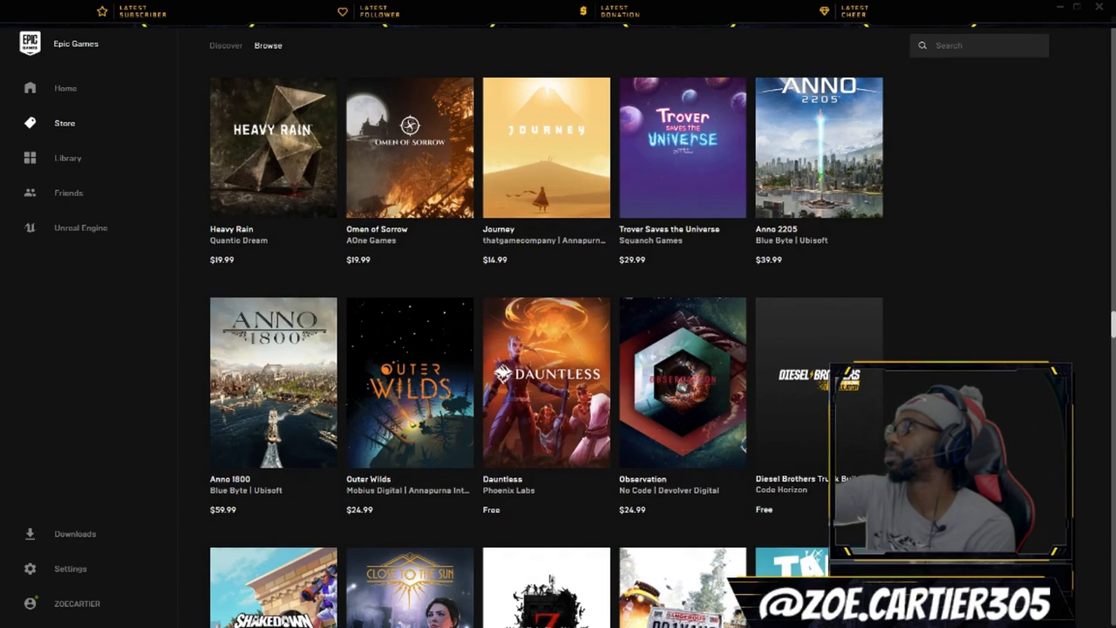
scroll(545, 349, down, 2)
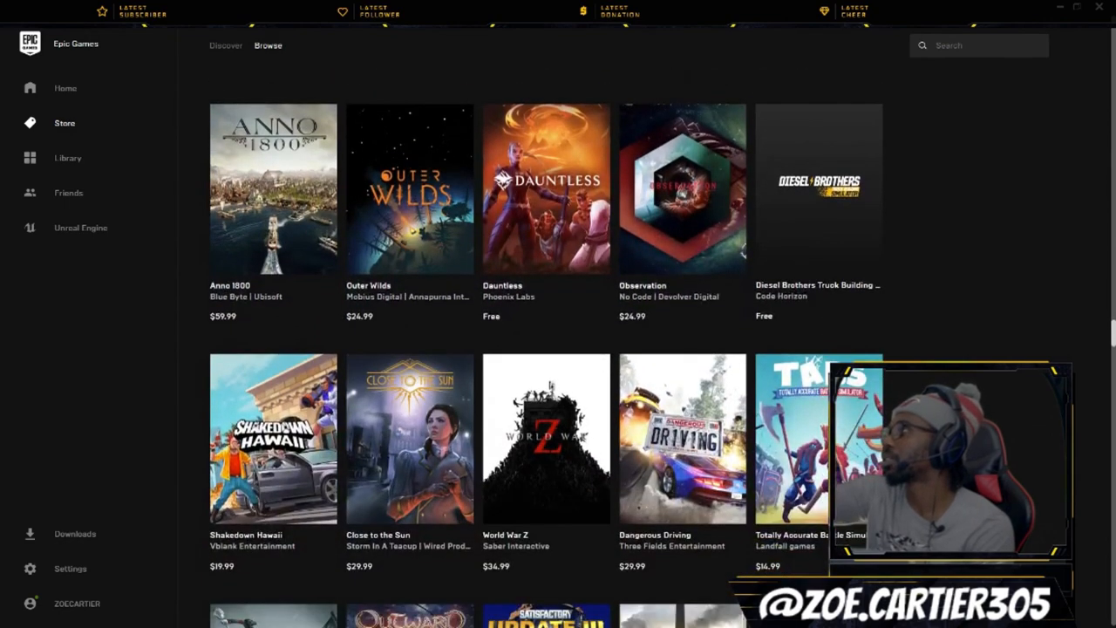
scroll(546, 349, down, 1)
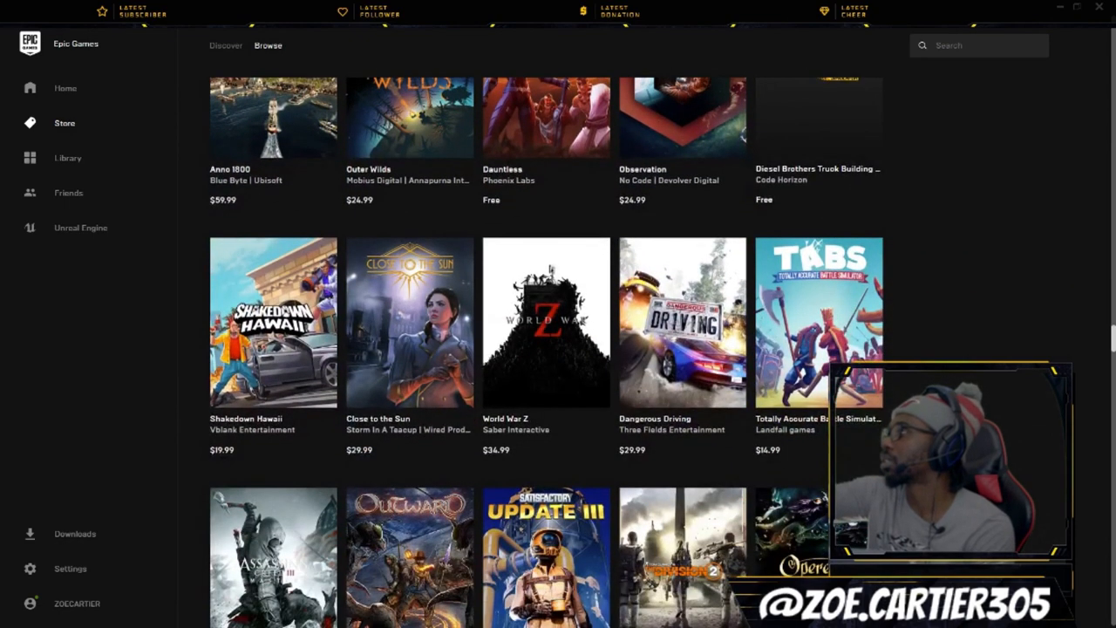
scroll(546, 348, down, 1)
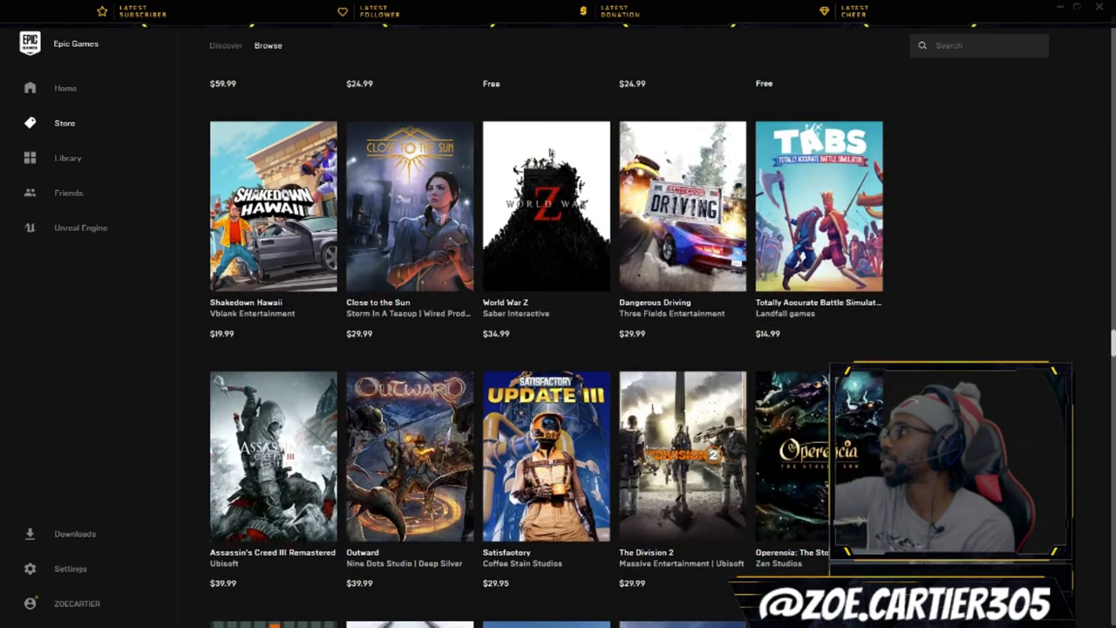
scroll(546, 348, down, 1)
scroll(546, 349, down, 3)
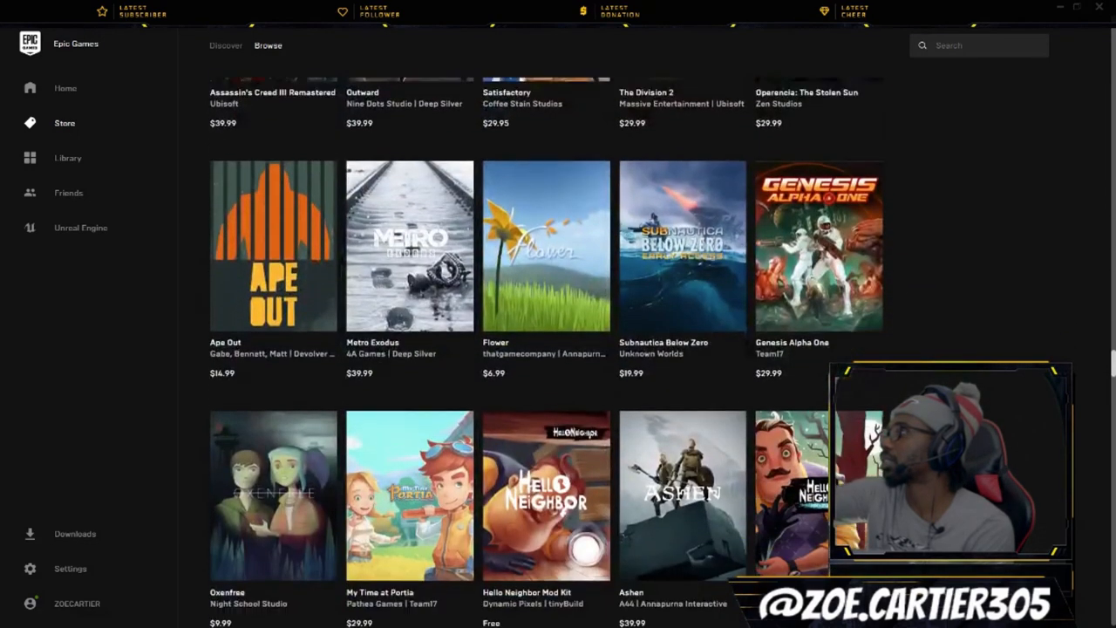
scroll(545, 349, down, 2)
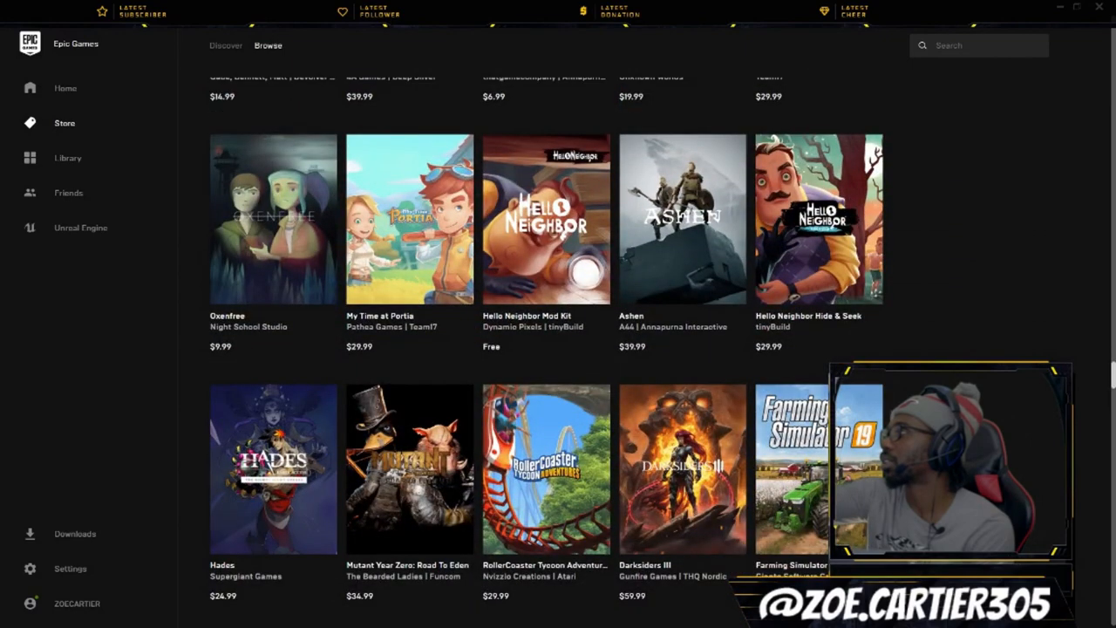
scroll(545, 349, down, 1)
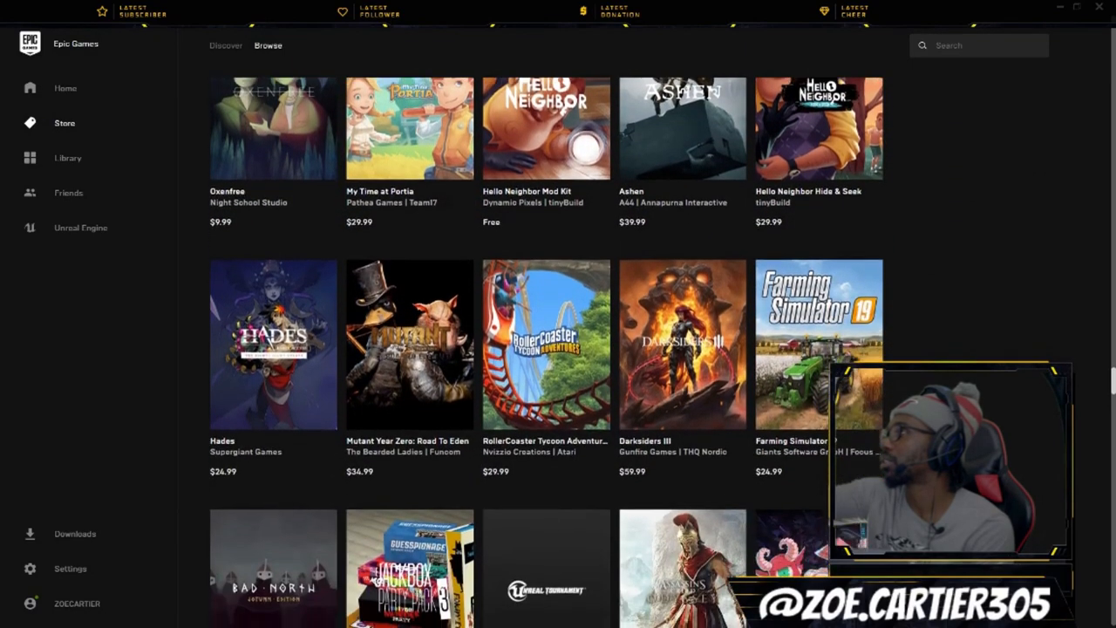
scroll(545, 349, down, 2)
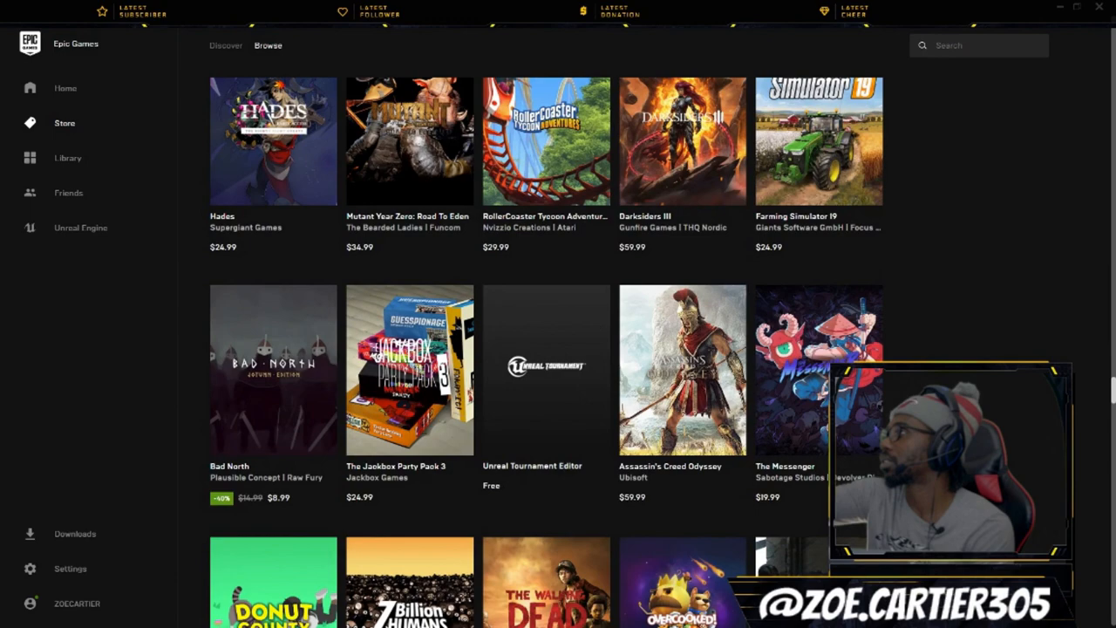
scroll(545, 348, down, 1)
scroll(546, 349, down, 2)
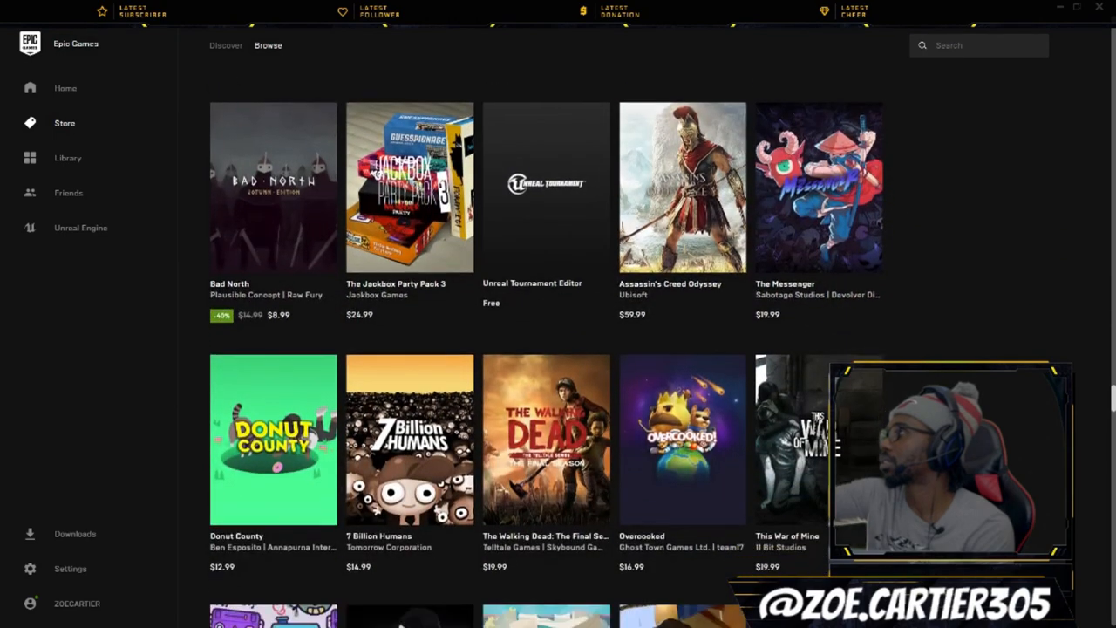